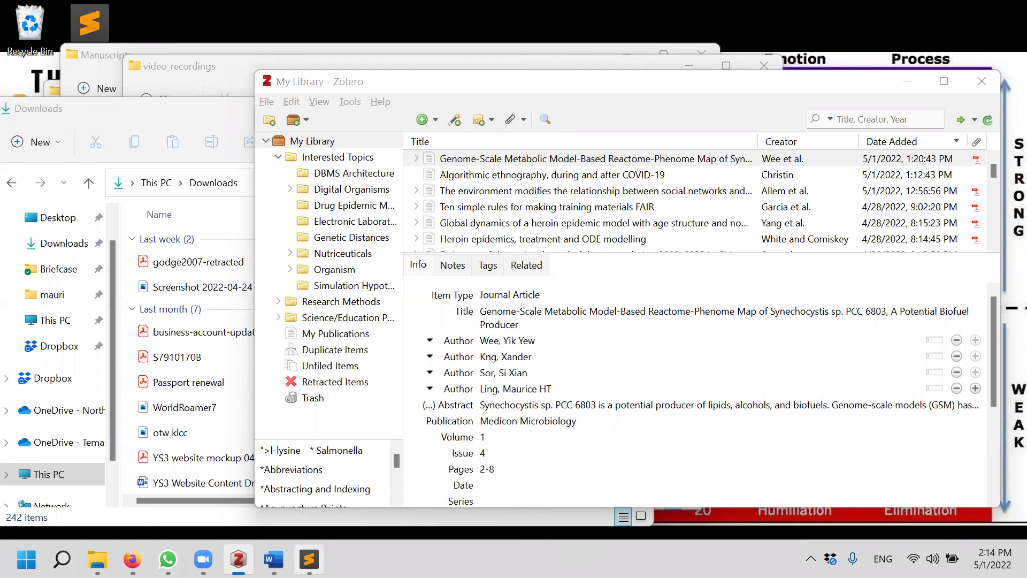
- Bring Pathogenesis forward in Word and scroll through its bracketed citations and numbered reference list up to [45]
click(273, 559)
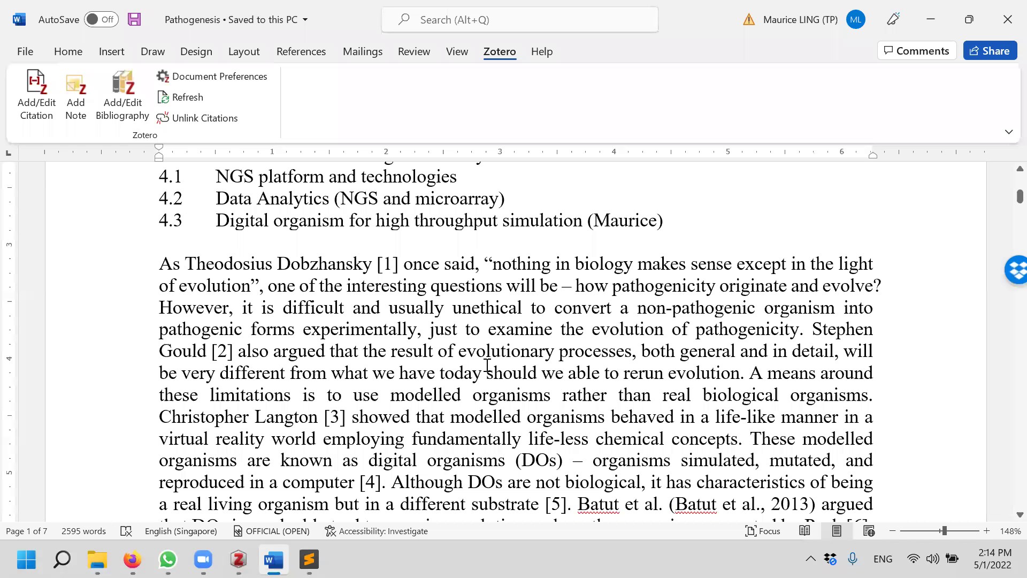
scroll(487, 362, up, 5)
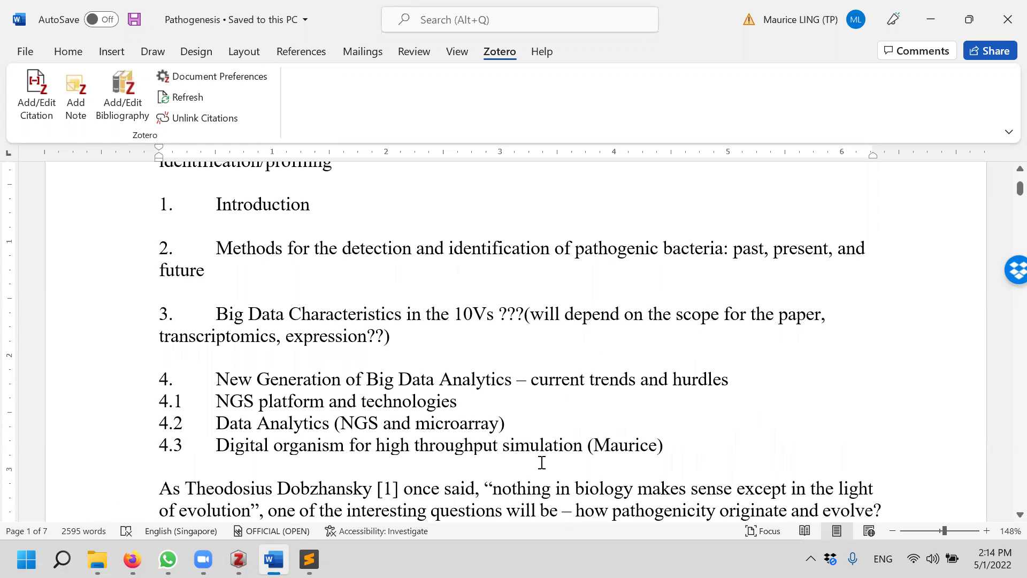
scroll(443, 339, up, 3)
scroll(434, 324, down, 3)
scroll(435, 321, down, 10)
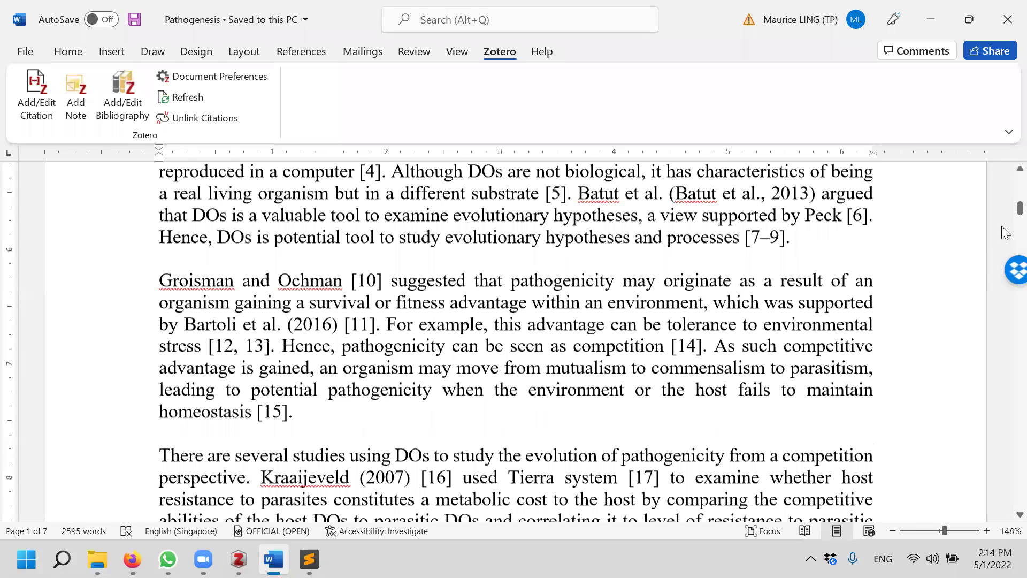
scroll(1006, 239, down, 5)
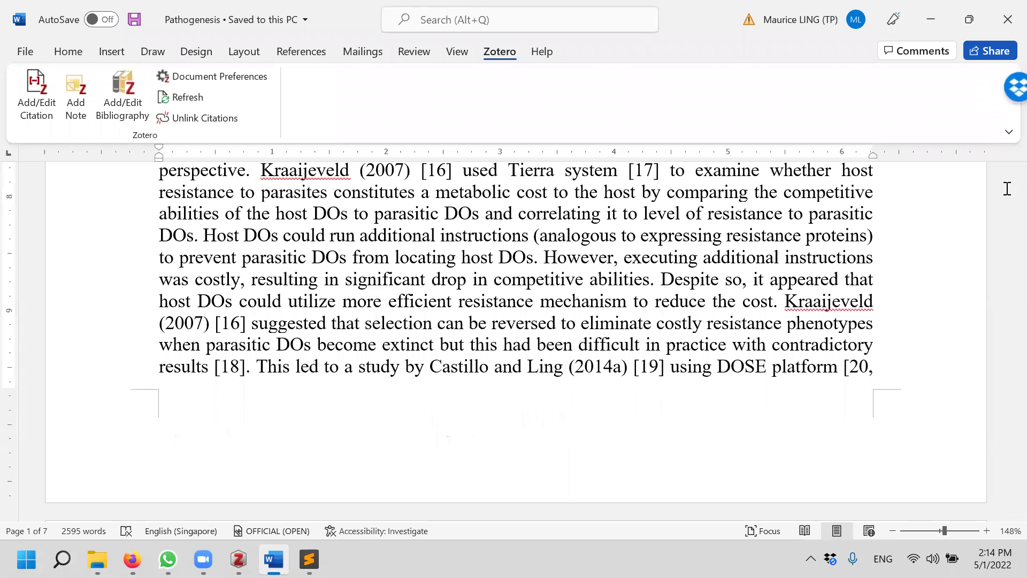
drag(1005, 220, 1005, 174)
scroll(679, 367, down, 4)
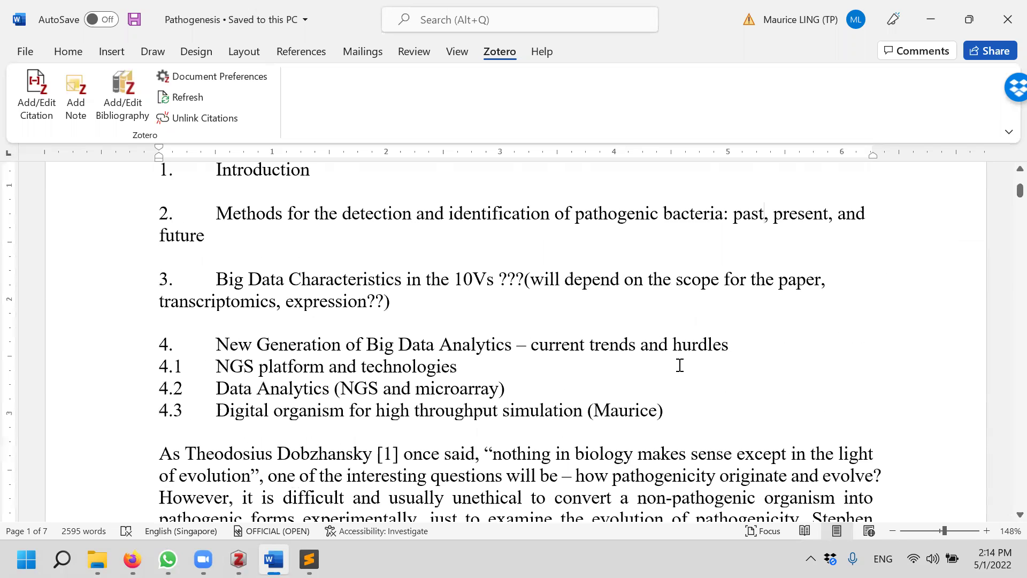
scroll(252, 386, down, 10)
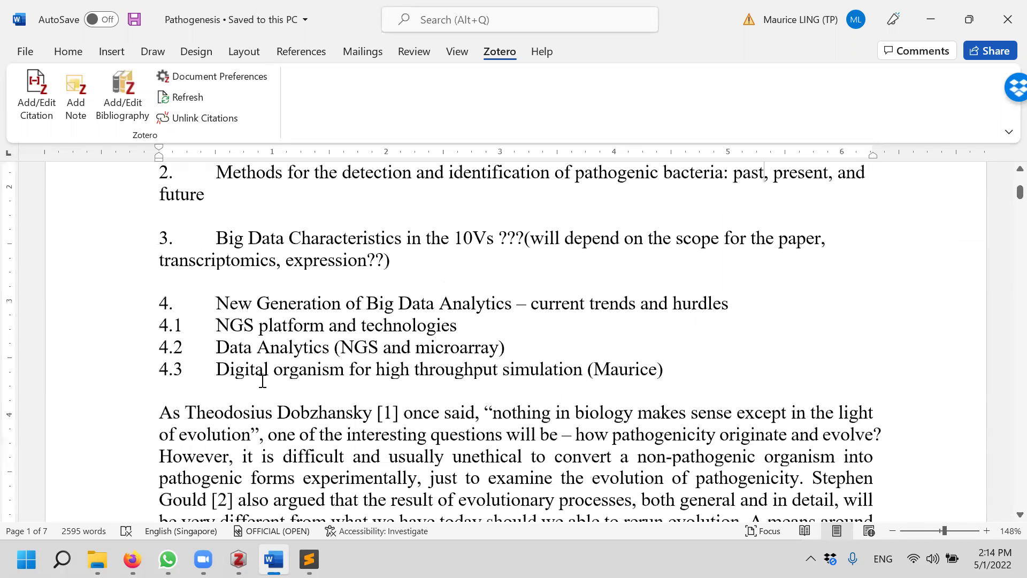
scroll(267, 372, down, 8)
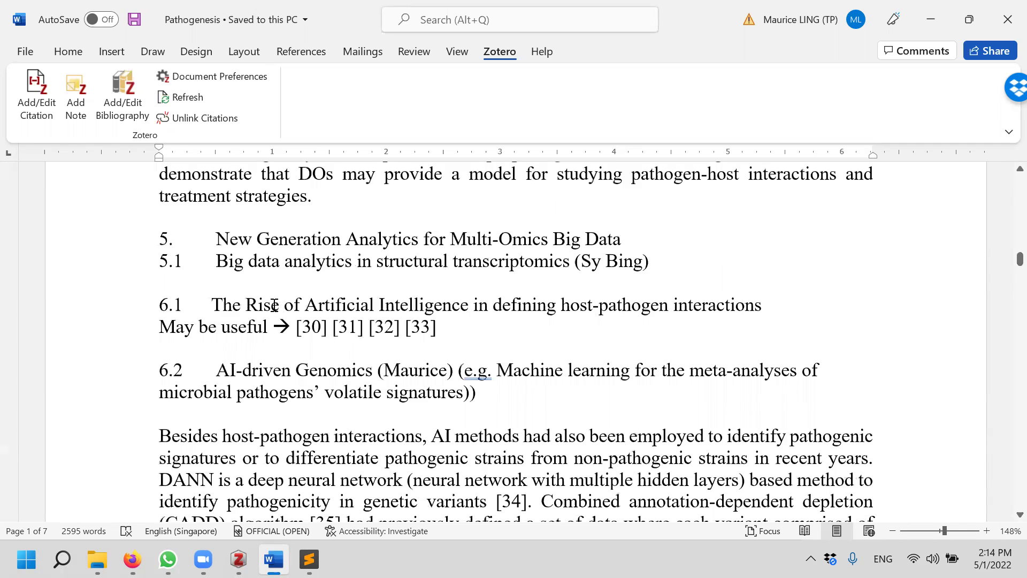
scroll(241, 298, down, 2)
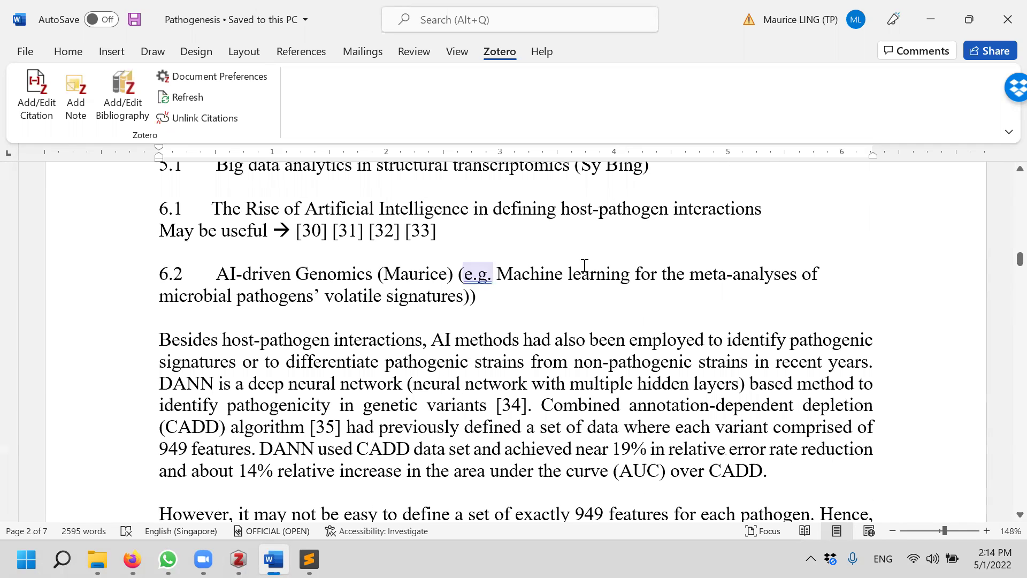
drag(1005, 266, 994, 402)
drag(984, 449, 1005, 223)
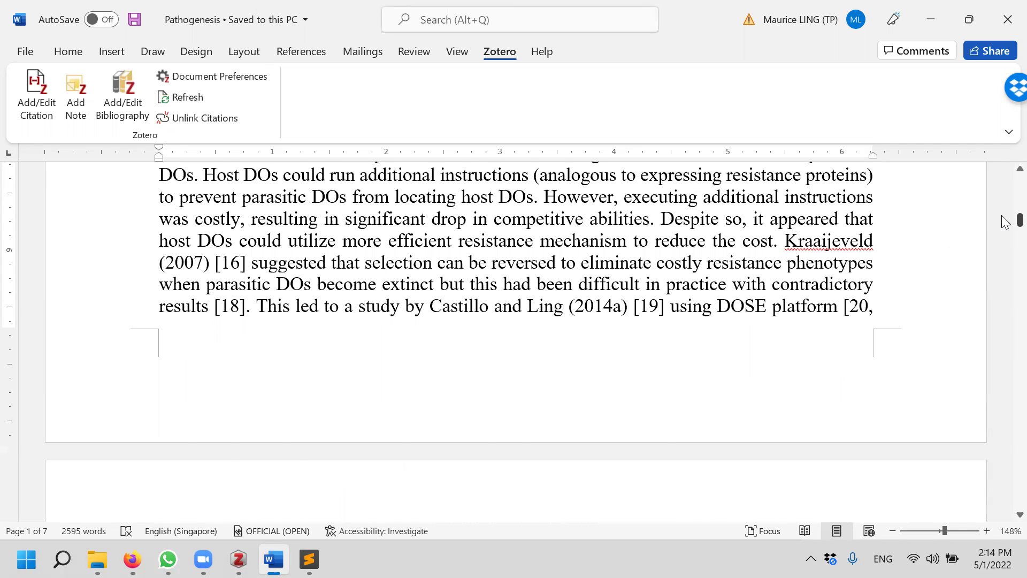
drag(1005, 222, 1006, 298)
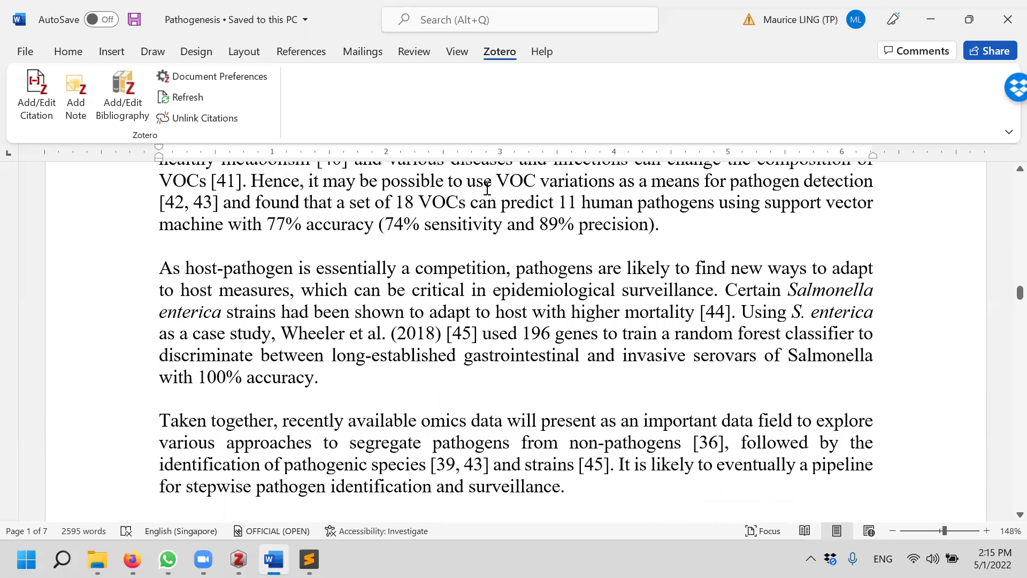
- Open Zotero's Add/Edit Citation on citation [40] and confirm it unchanged
scroll(334, 214, up, 1)
click(335, 214)
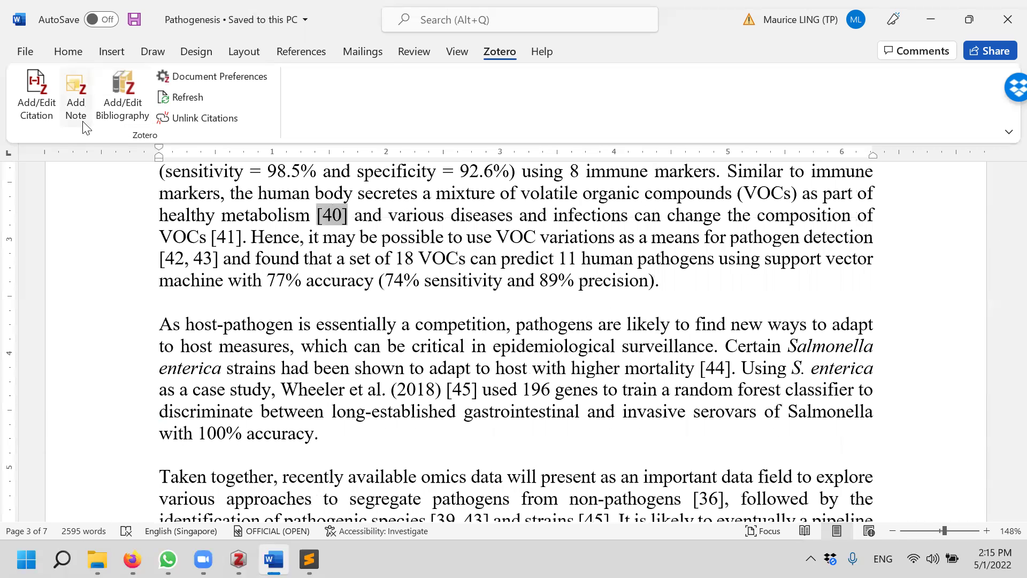
click(34, 102)
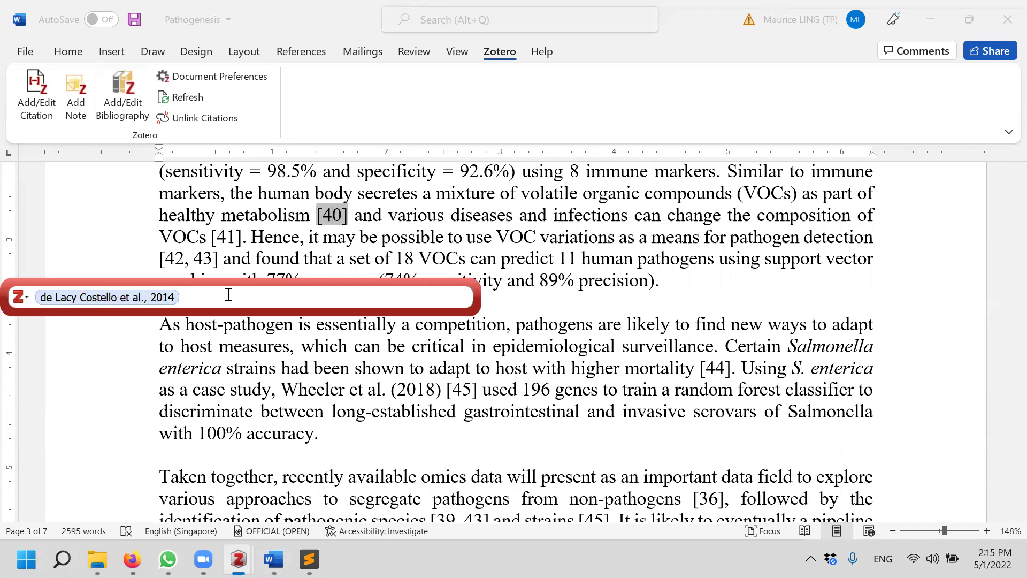
key(Return)
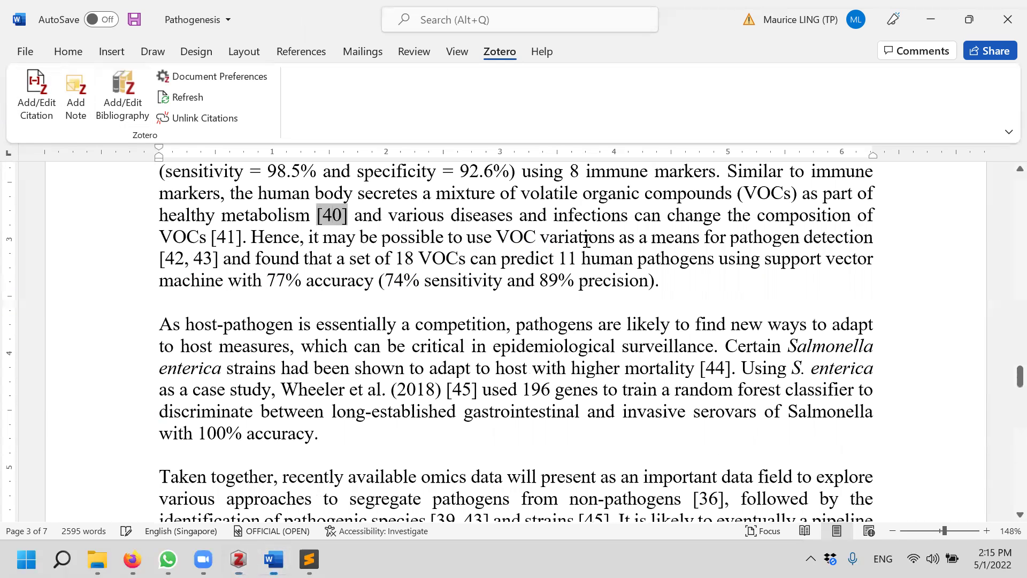
- Scroll to the end of the References list, ending at the 2018 PLoS genetics entry [45]
scroll(587, 239, down, 6)
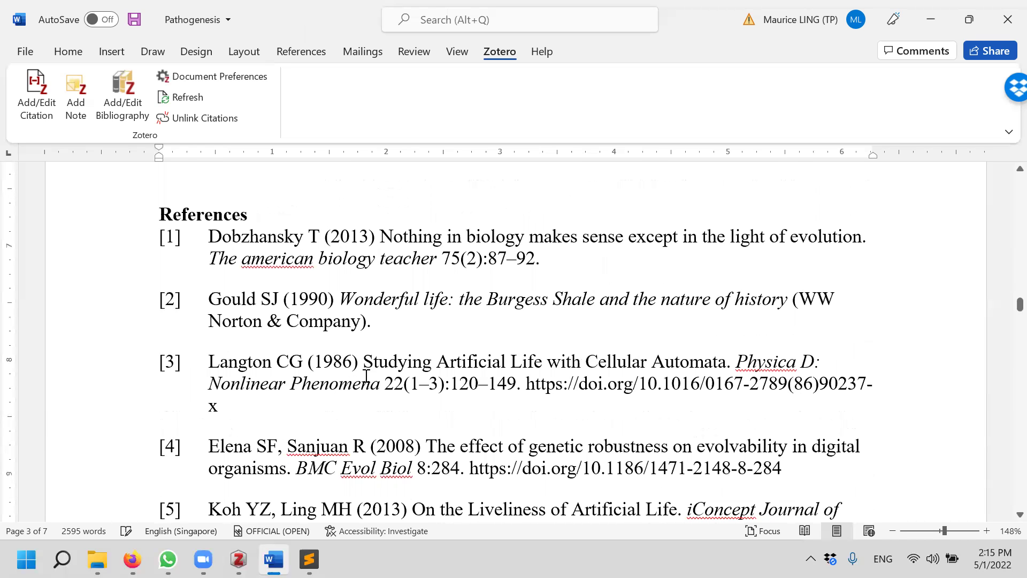
scroll(366, 376, down, 3)
drag(1005, 320, 964, 467)
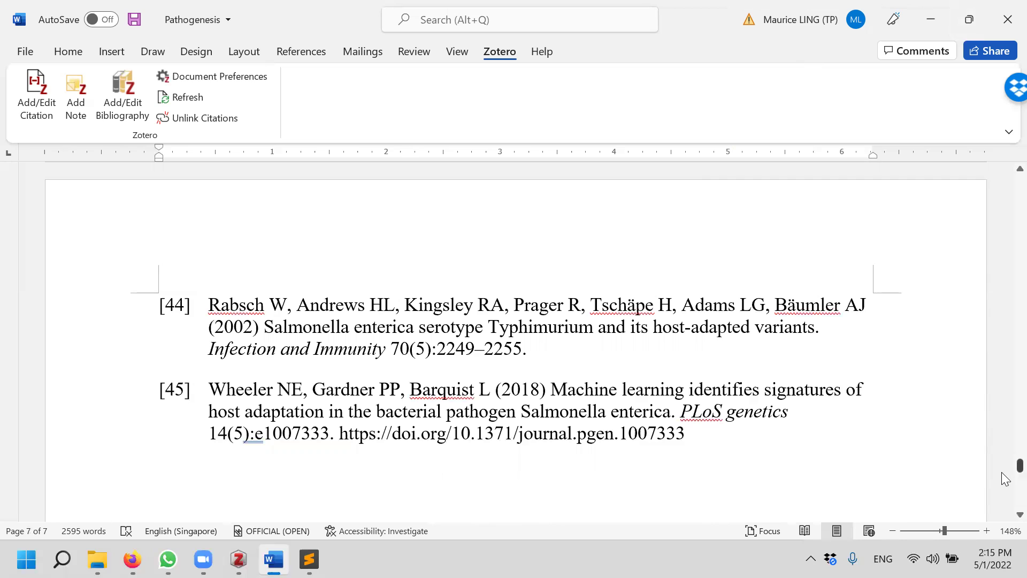
- Place the caret below reference [45], then close Pathogenesis, choosing Save to keep changes
drag(1005, 476, 1006, 436)
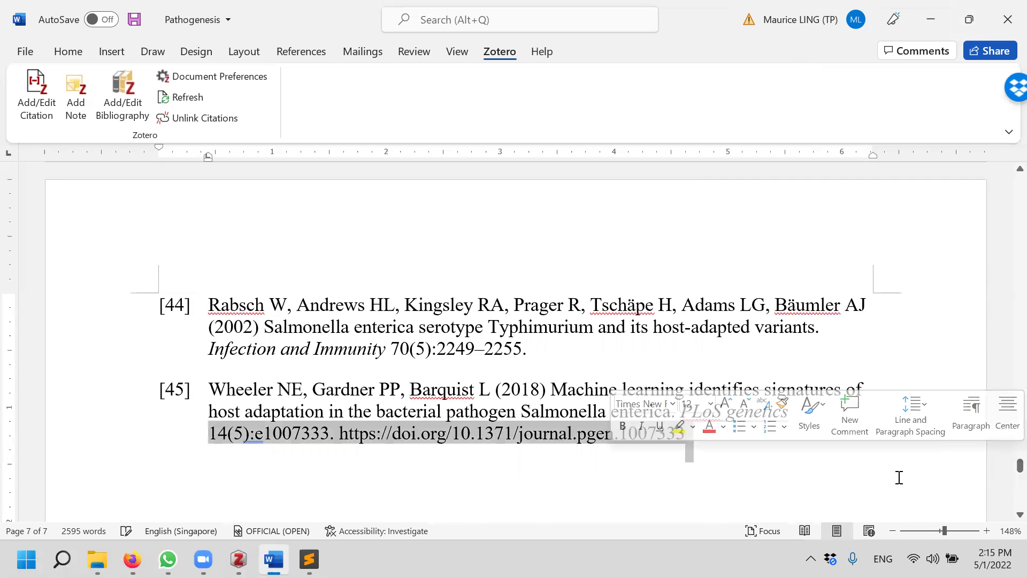
click(1005, 510)
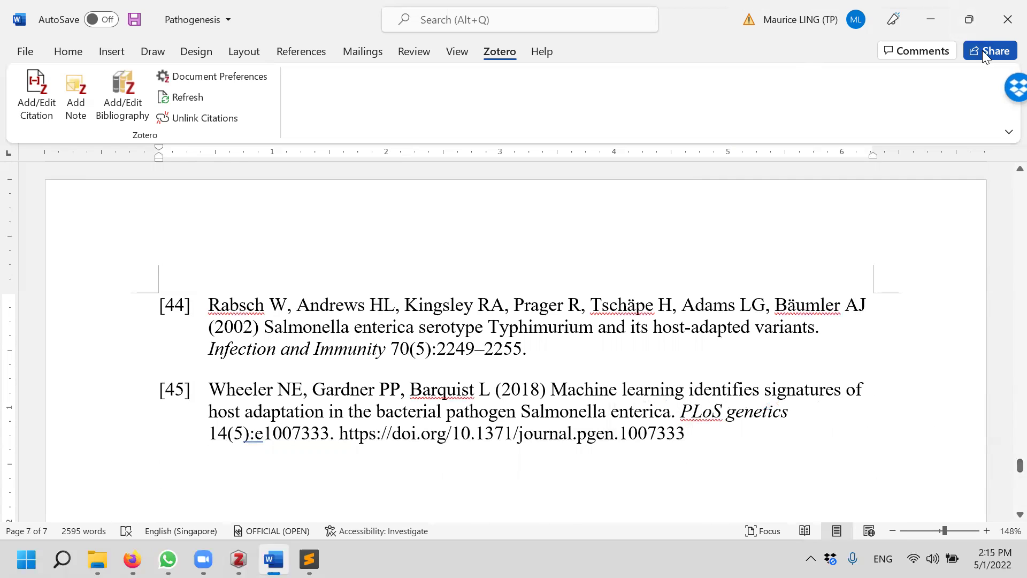
click(1000, 18)
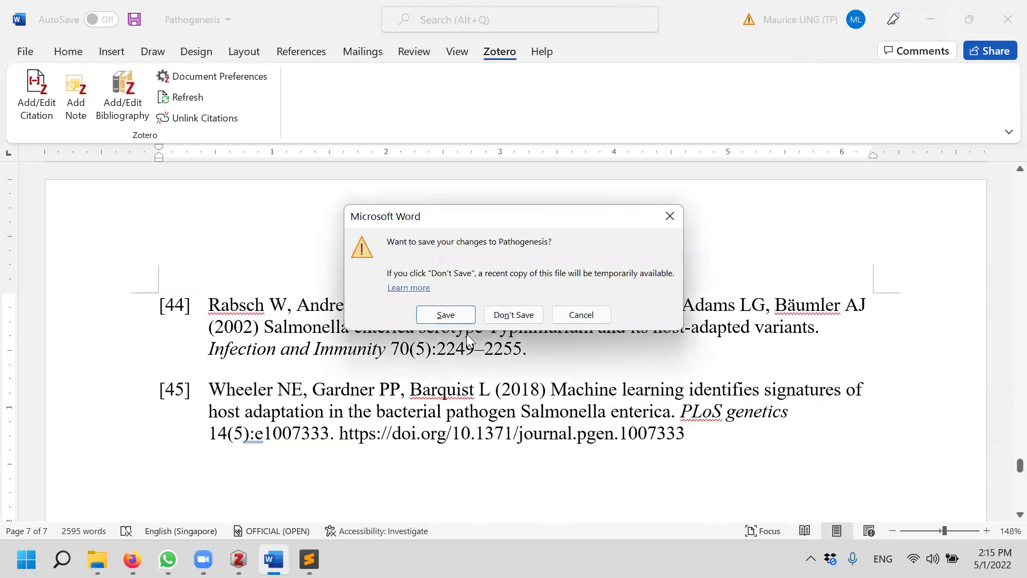
click(456, 321)
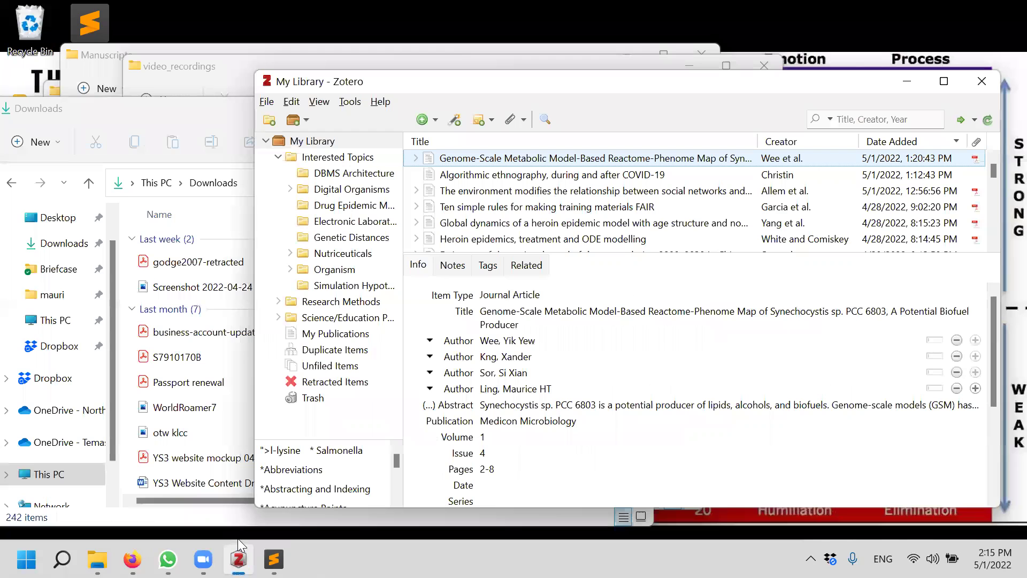
- Go to zotero.org's Downloads page offering Zotero 6, the Zotero Connector and plugins
click(131, 559)
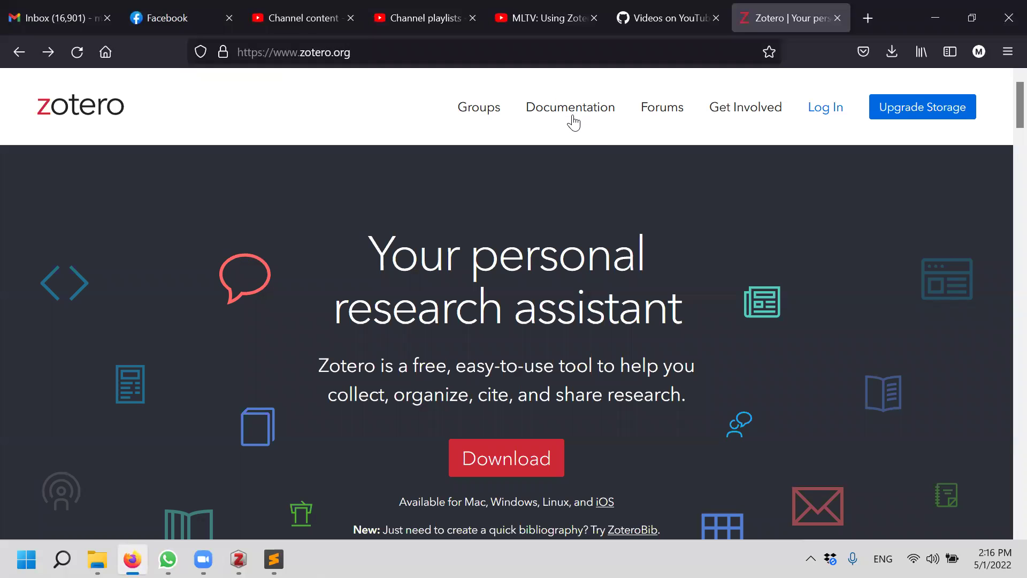
scroll(573, 120, down, 3)
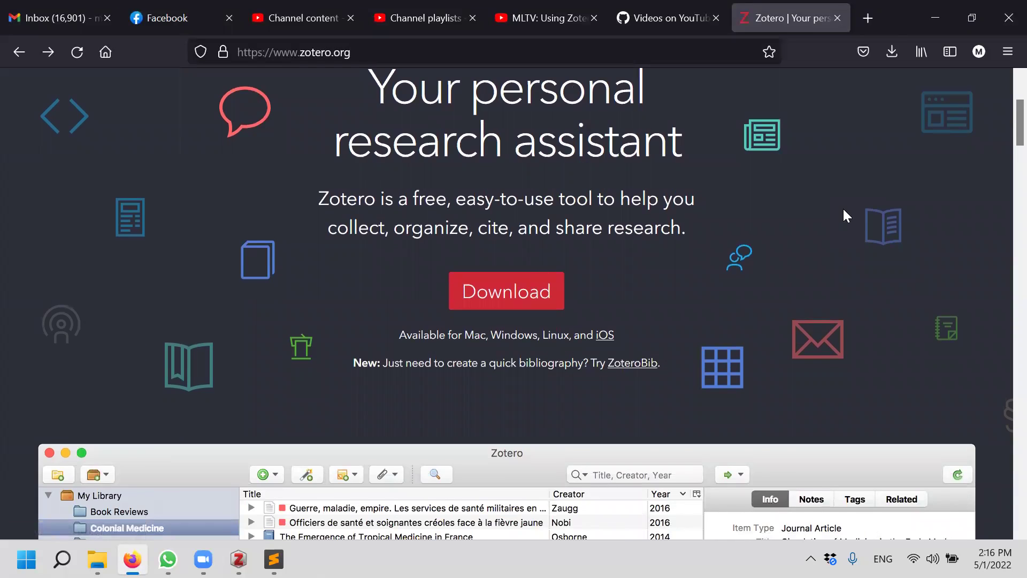
scroll(543, 184, down, 3)
scroll(511, 439, up, 6)
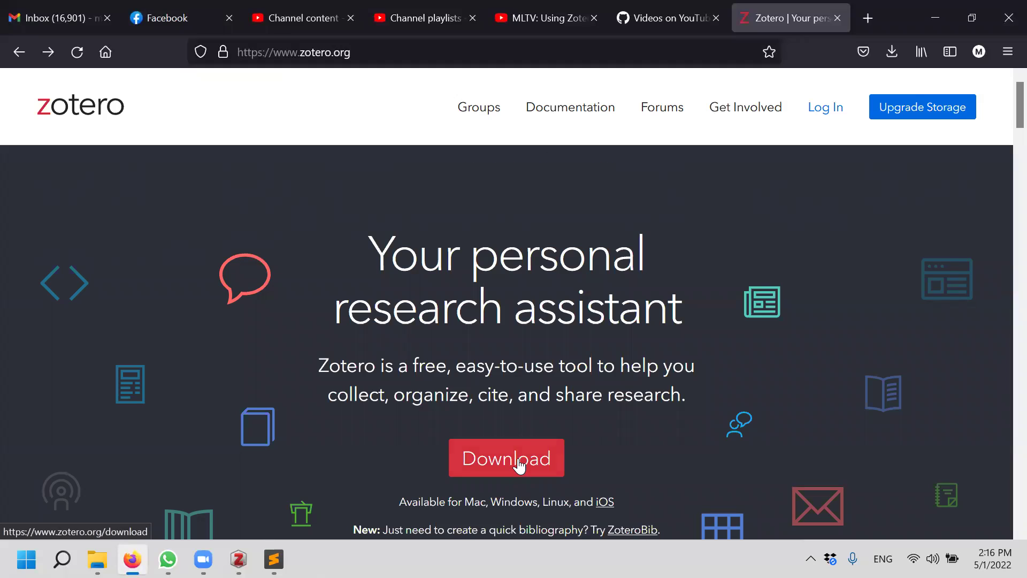
click(520, 465)
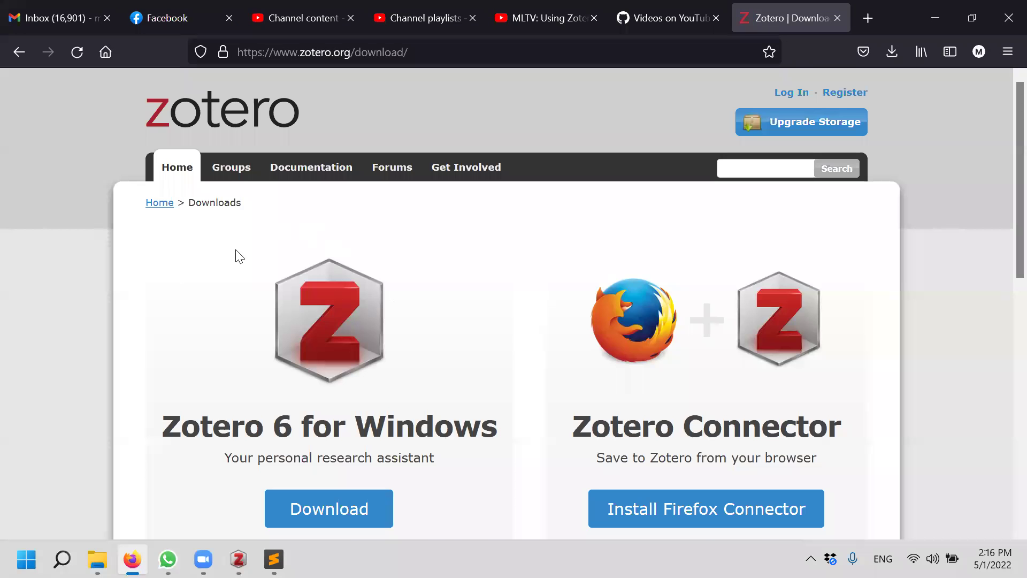
scroll(330, 327, down, 10)
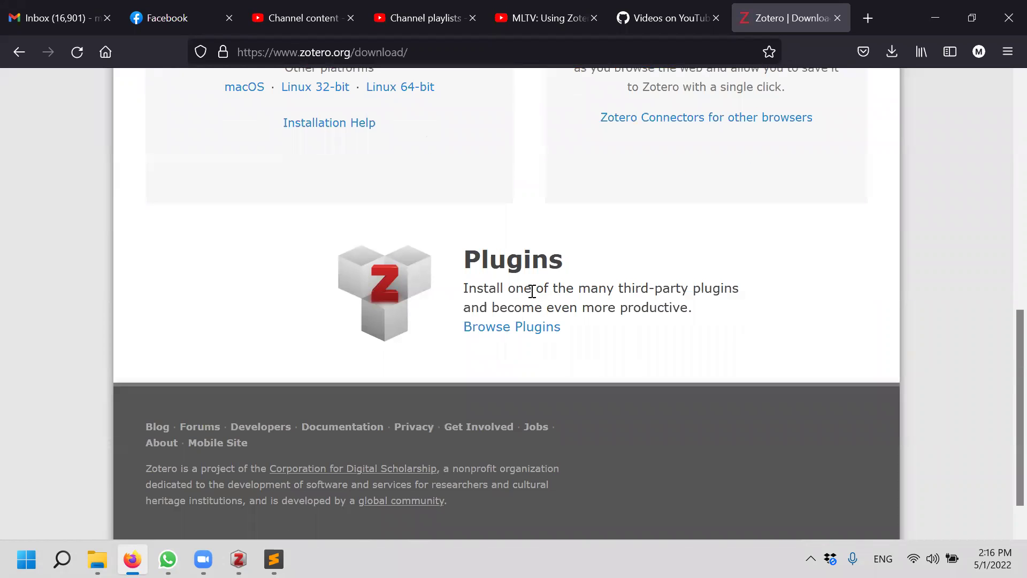
- Open Zotero's plugins directory and scroll to the Word Processor and Writing Integration section
click(533, 333)
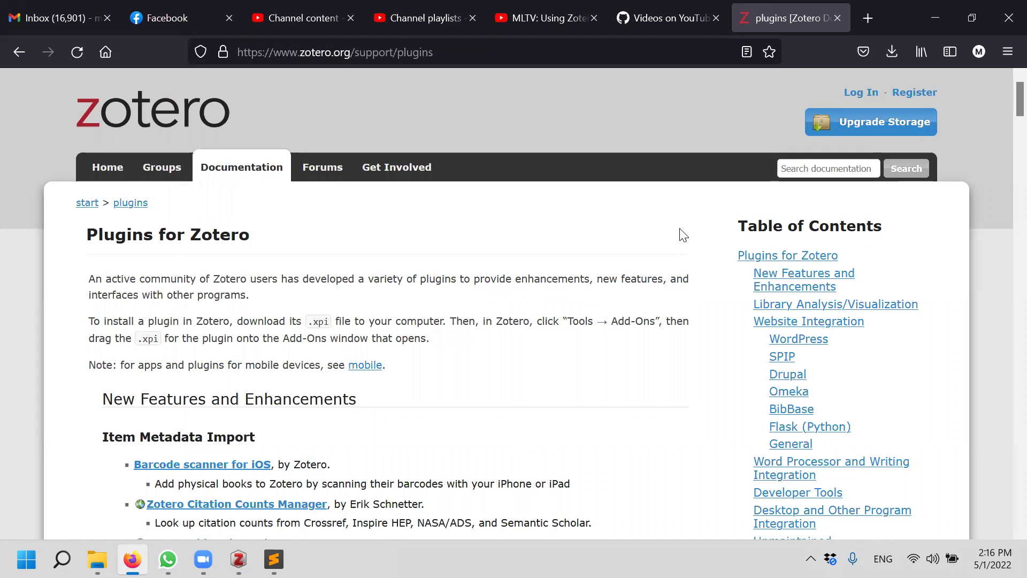
scroll(683, 236, down, 10)
scroll(674, 209, down, 15)
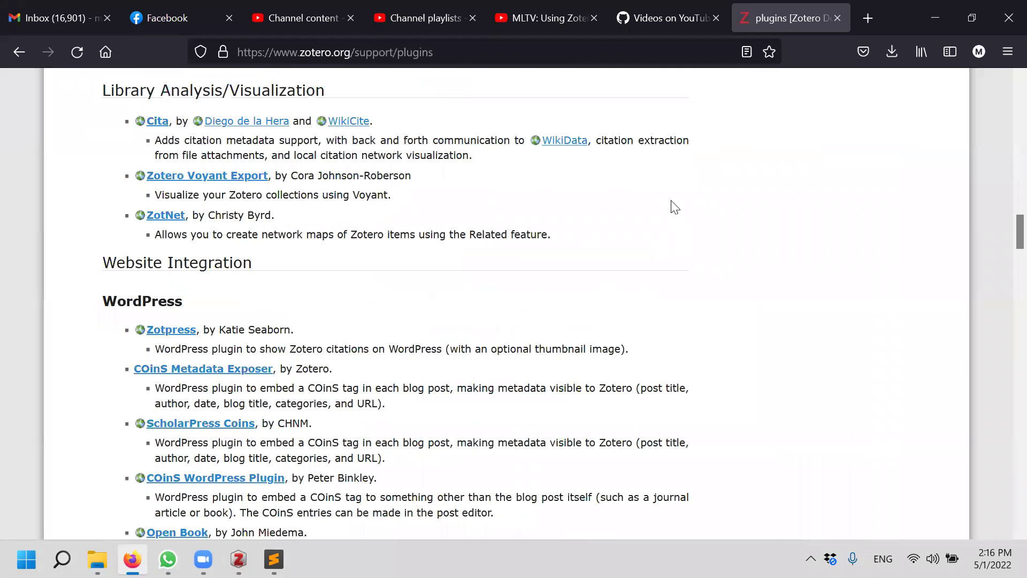
scroll(673, 204, down, 10)
scroll(672, 207, up, 4)
- Highlight the Reference Extractor author, description, and its mentions of Word .docx files and embedded Zotero references
drag(104, 154, 406, 155)
click(599, 233)
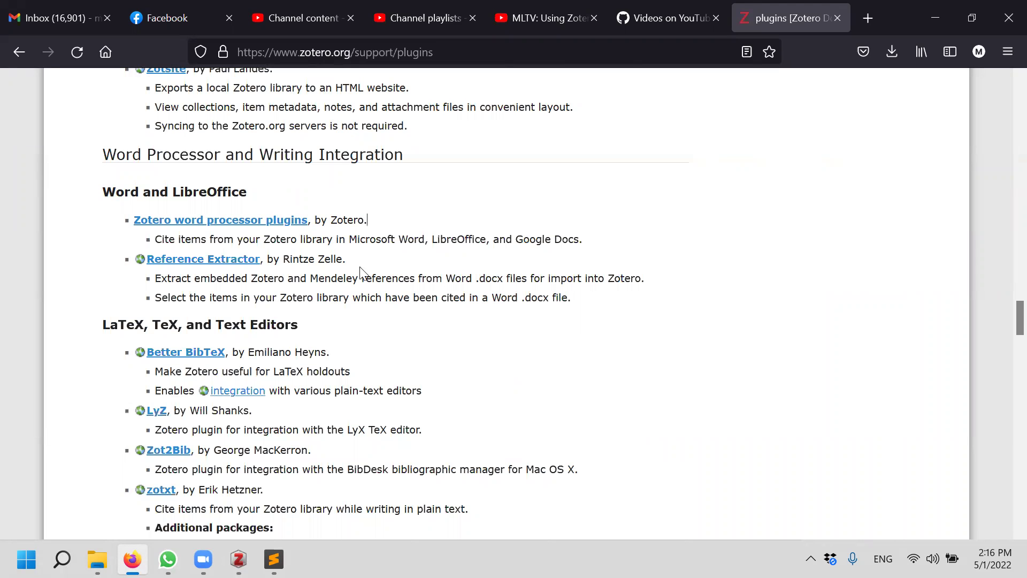
drag(286, 259, 378, 271)
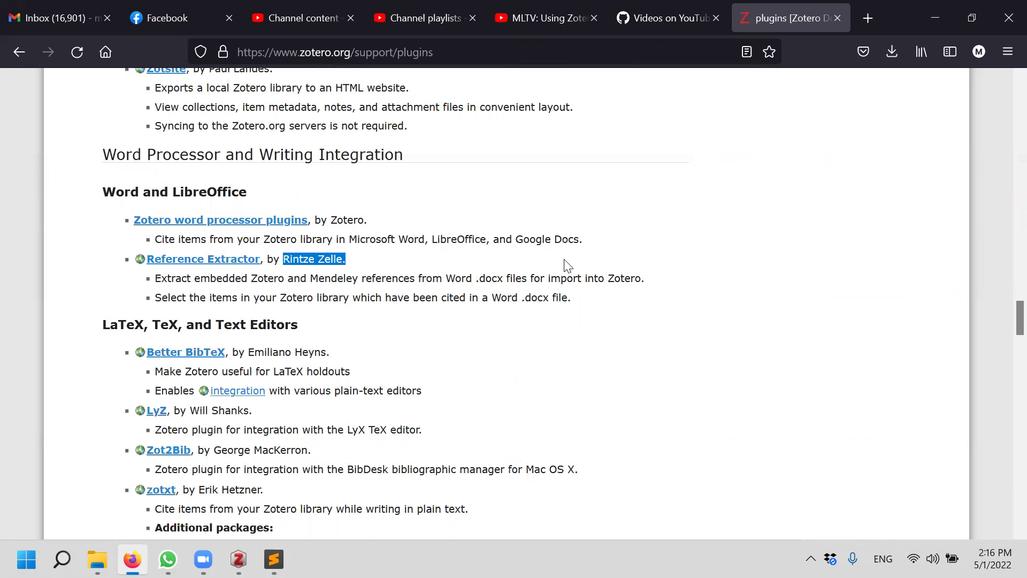
click(158, 278)
drag(158, 278, 630, 294)
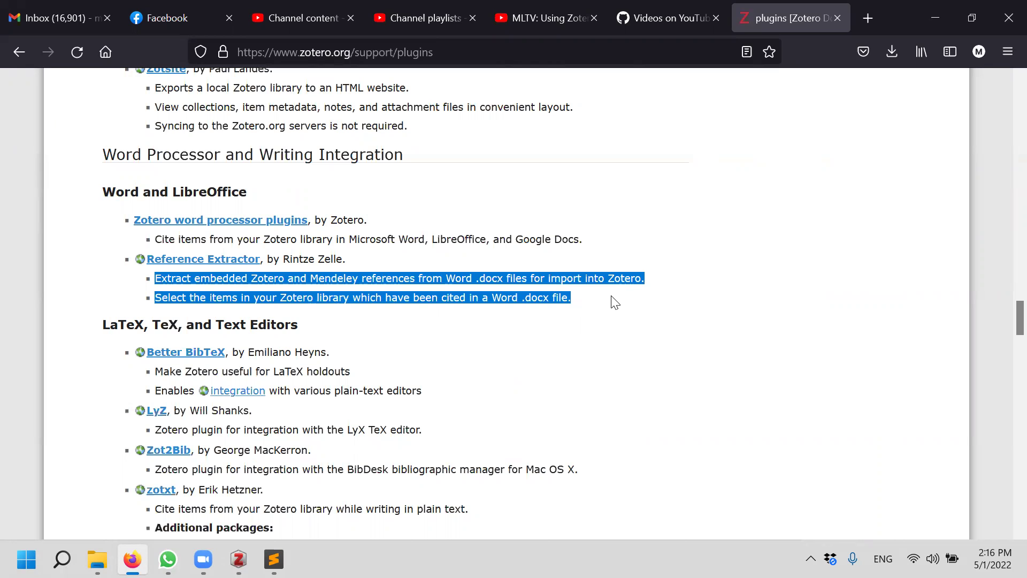
click(618, 298)
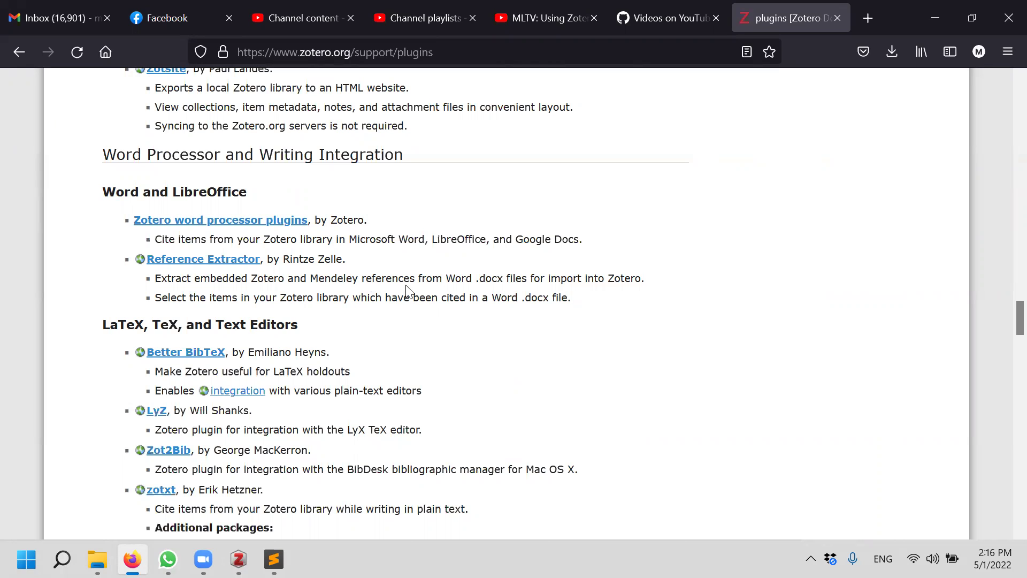
drag(450, 279, 498, 280)
drag(211, 282, 280, 277)
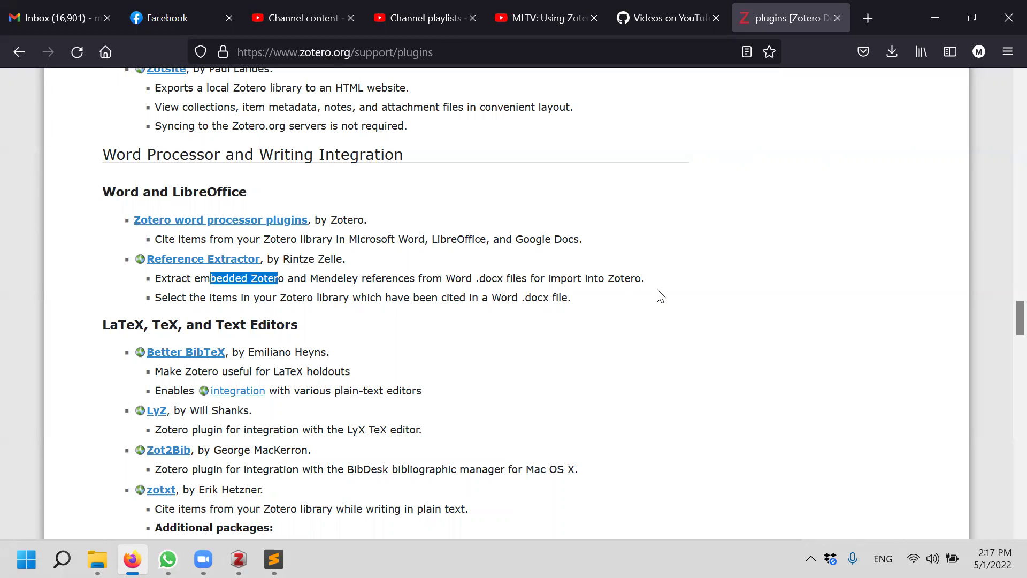
- Open the Reference Extractor tool page, then its GitHub repository in a new tab
click(193, 262)
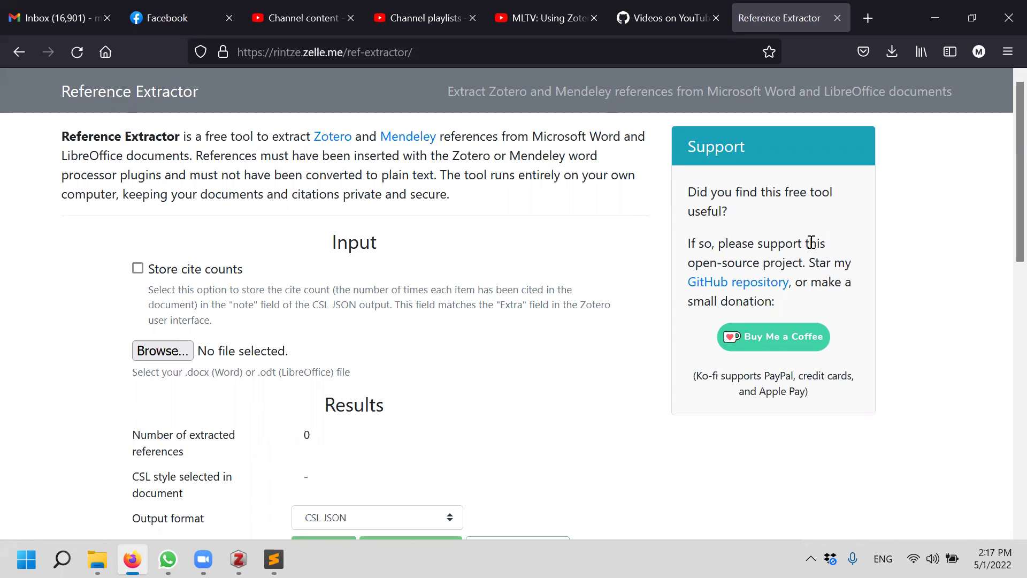
right_click(774, 280)
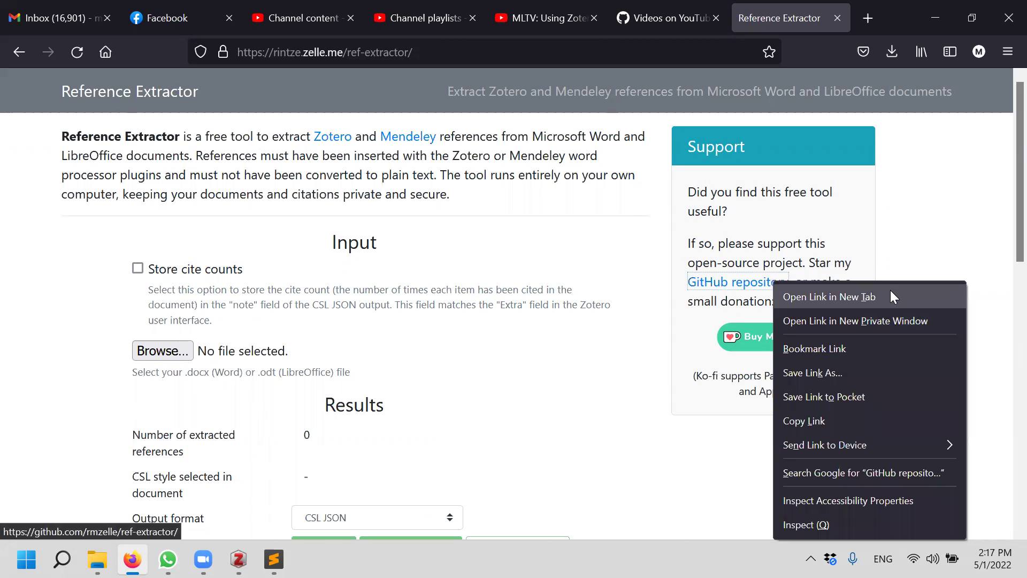
click(890, 293)
click(803, 18)
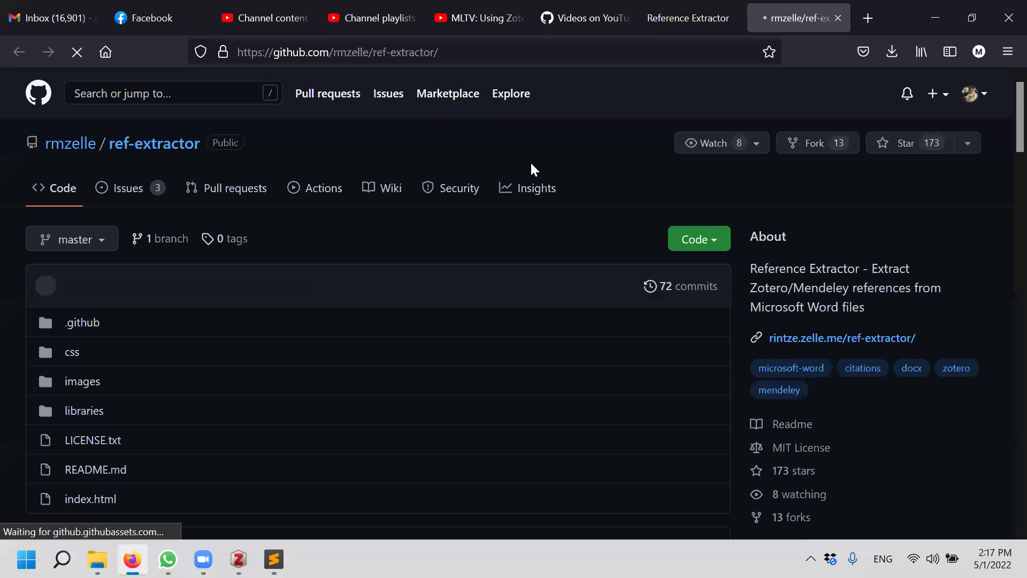
- Load Pathogenesis.docx from Manuscripts into Reference Extractor, extracting 45 references with 9 duplicates removed
scroll(377, 297, down, 5)
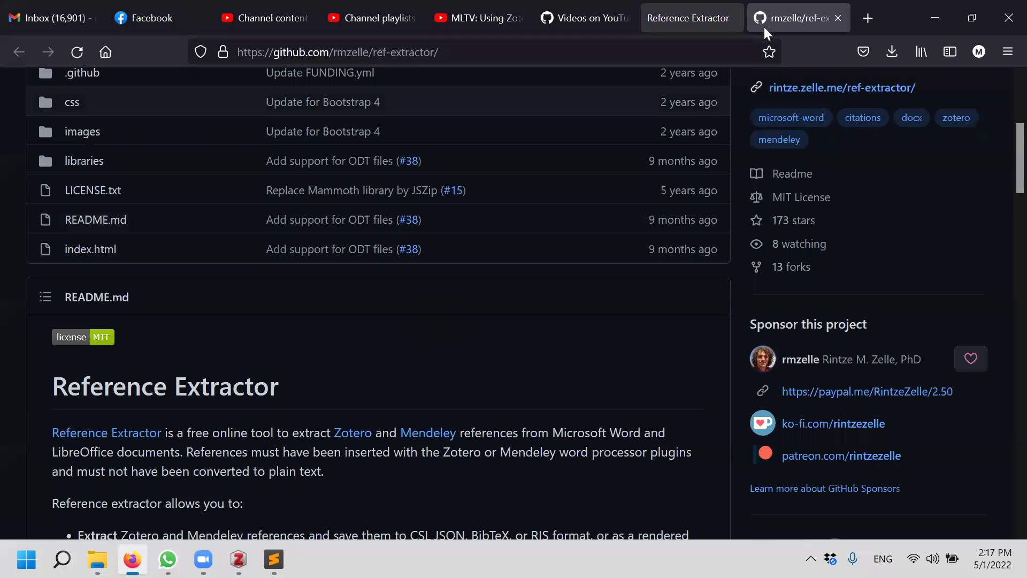
click(688, 18)
scroll(421, 201, down, 3)
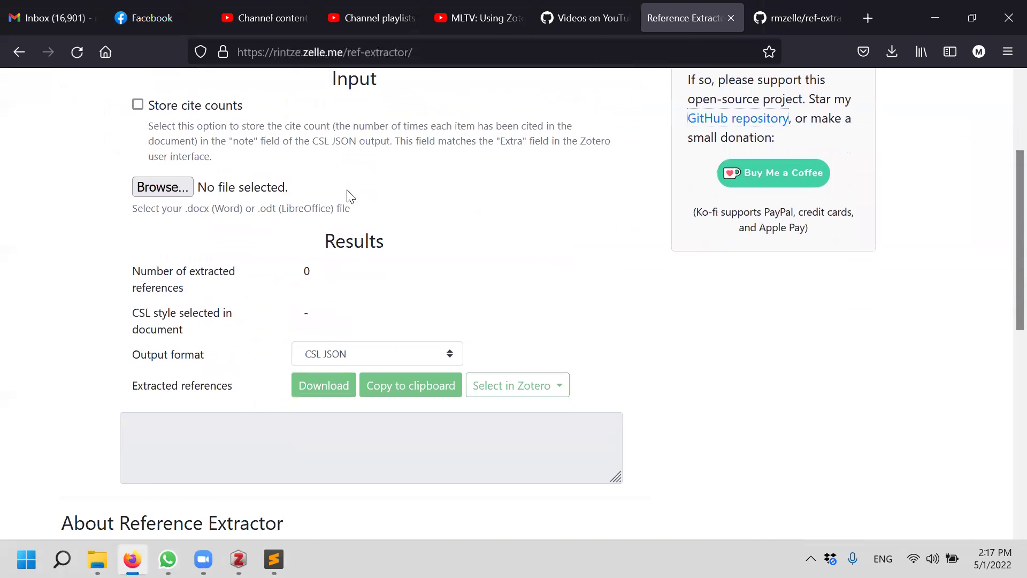
click(154, 187)
scroll(292, 204, down, 5)
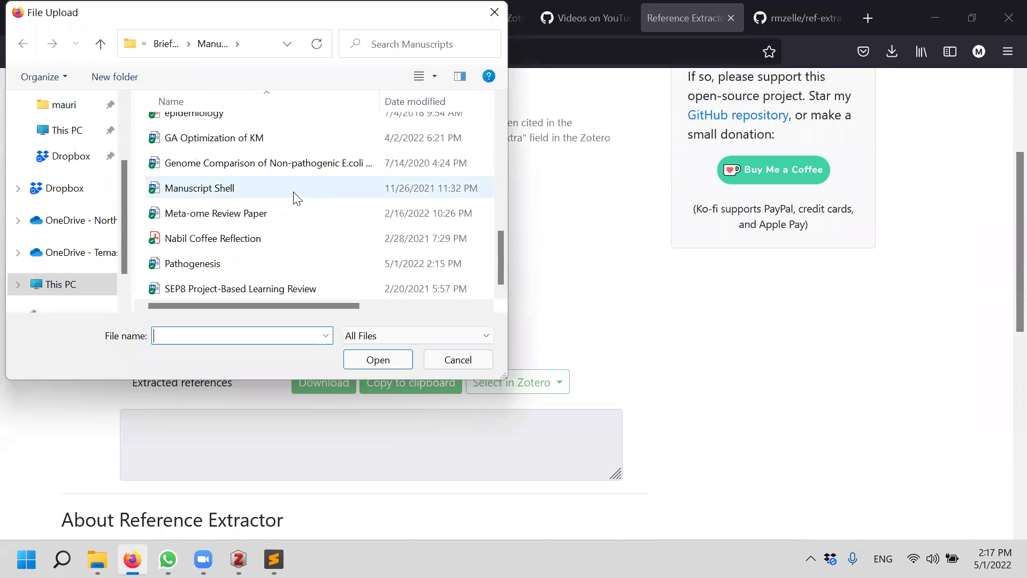
click(216, 271)
click(392, 353)
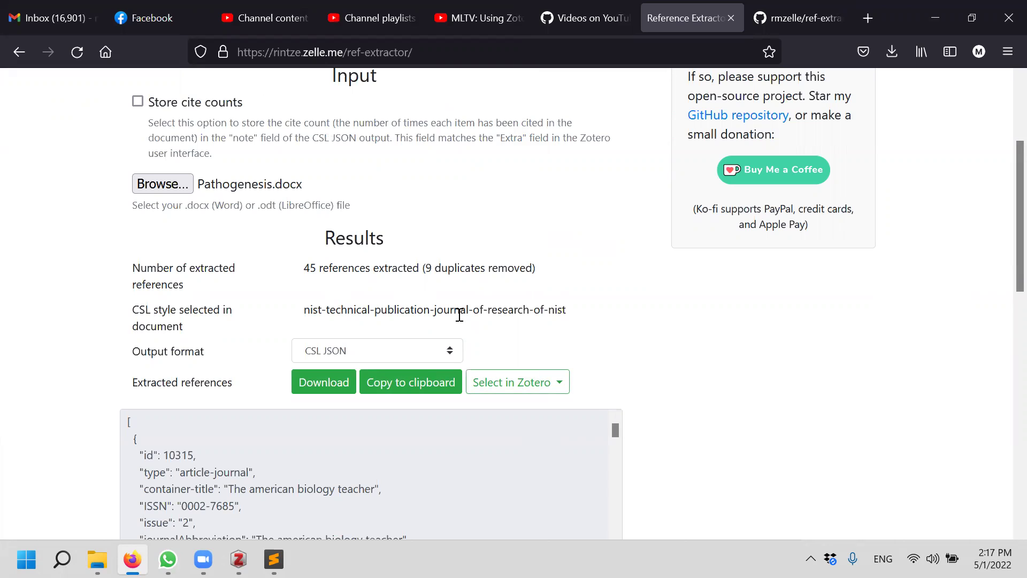
- Switch the output format to RIS and download the references as ref-extracts.ris
scroll(487, 278, down, 3)
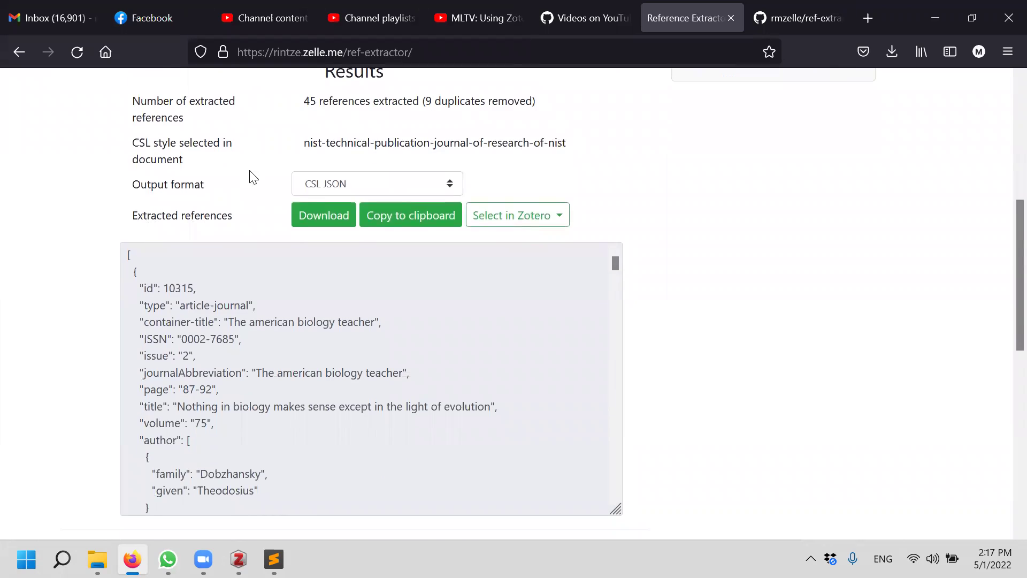
click(441, 188)
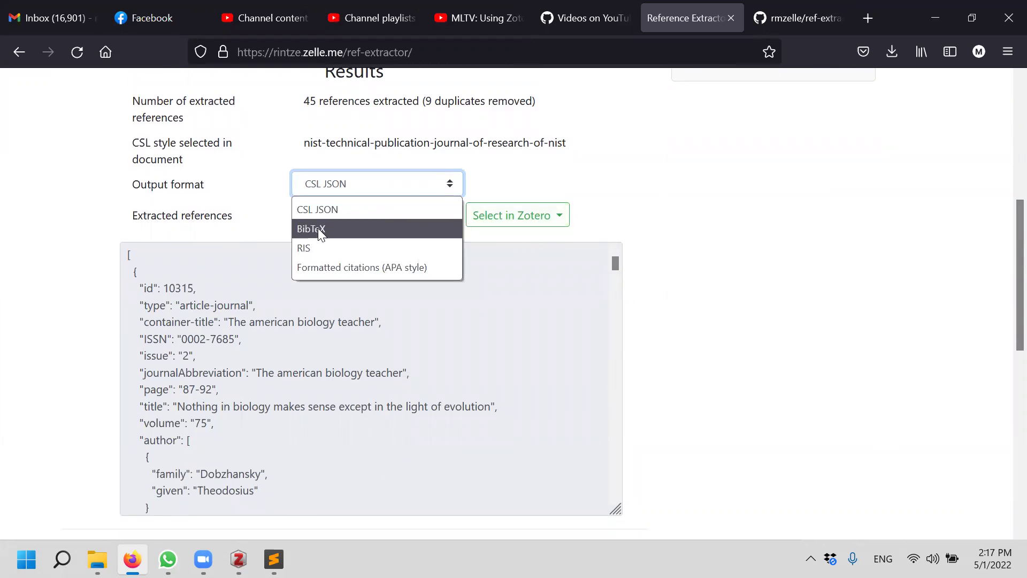
click(310, 250)
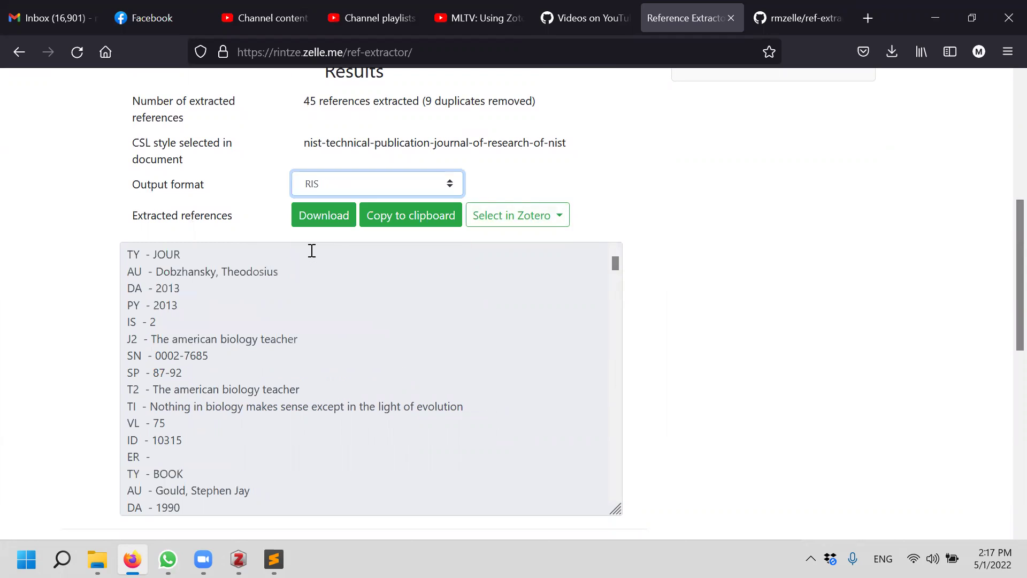
click(335, 220)
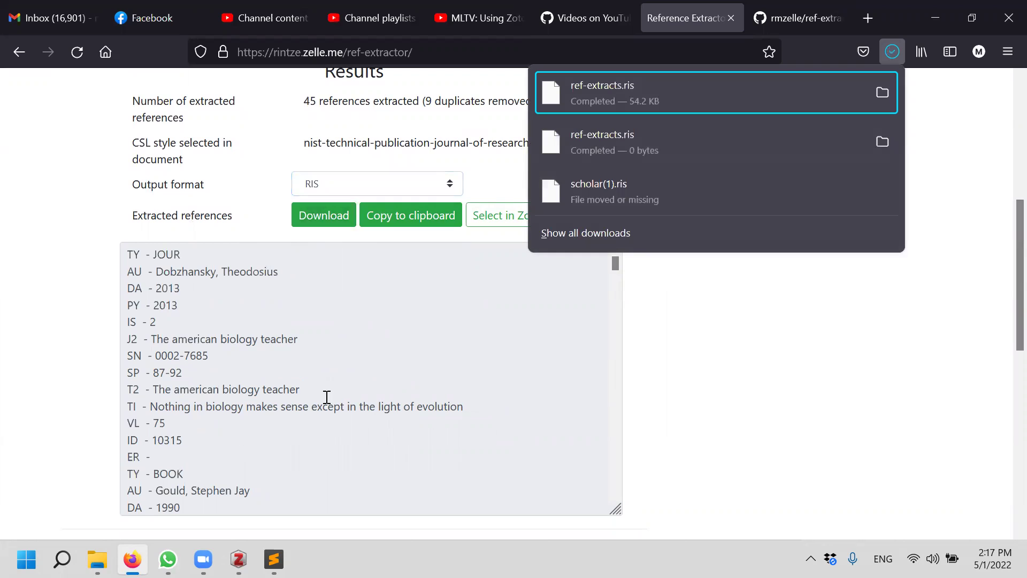
- Drag ref-extracts.ris from Downloads into Sublime Text, scan its 859 RIS lines, then close it
click(97, 559)
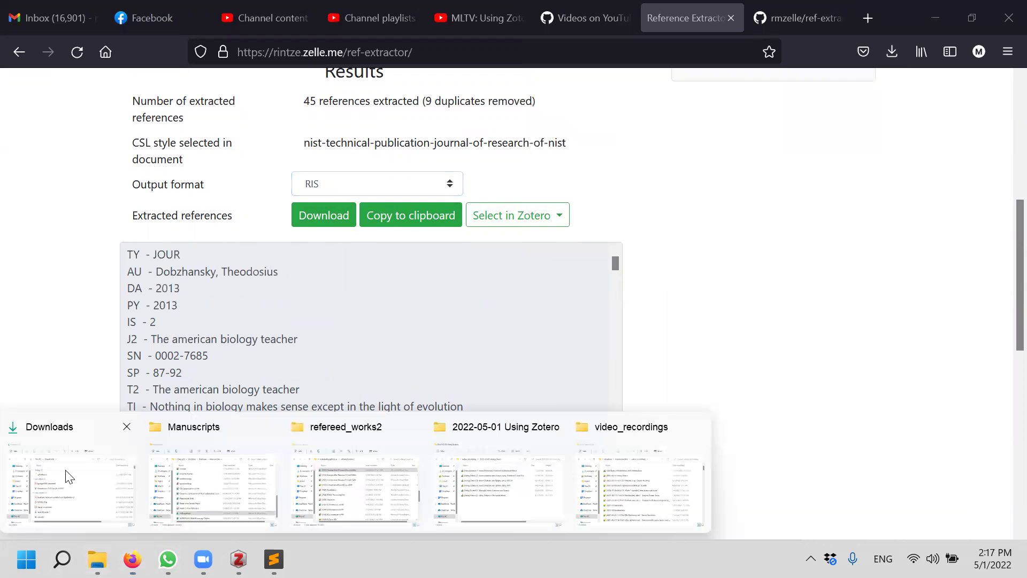
click(67, 475)
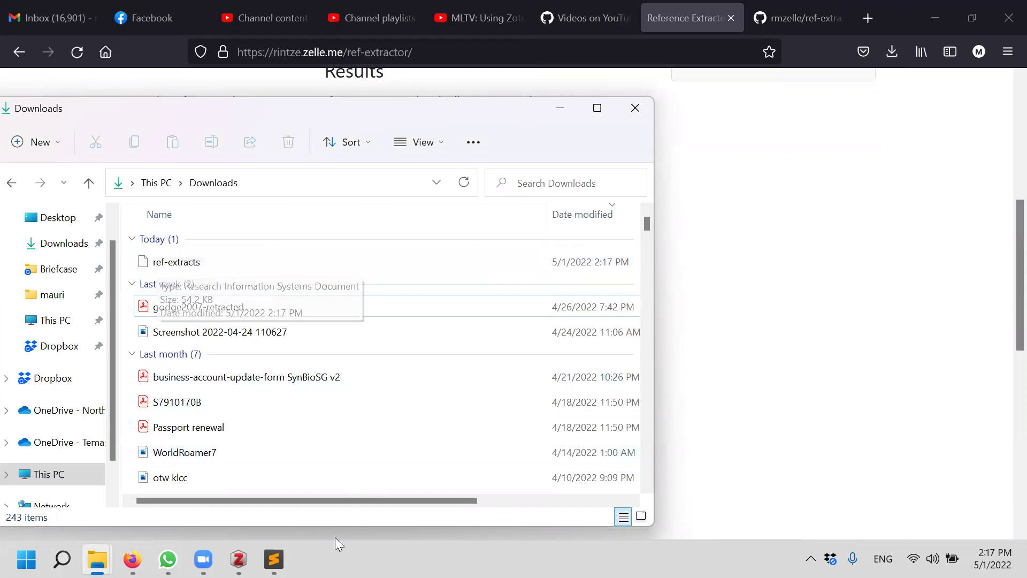
click(273, 559)
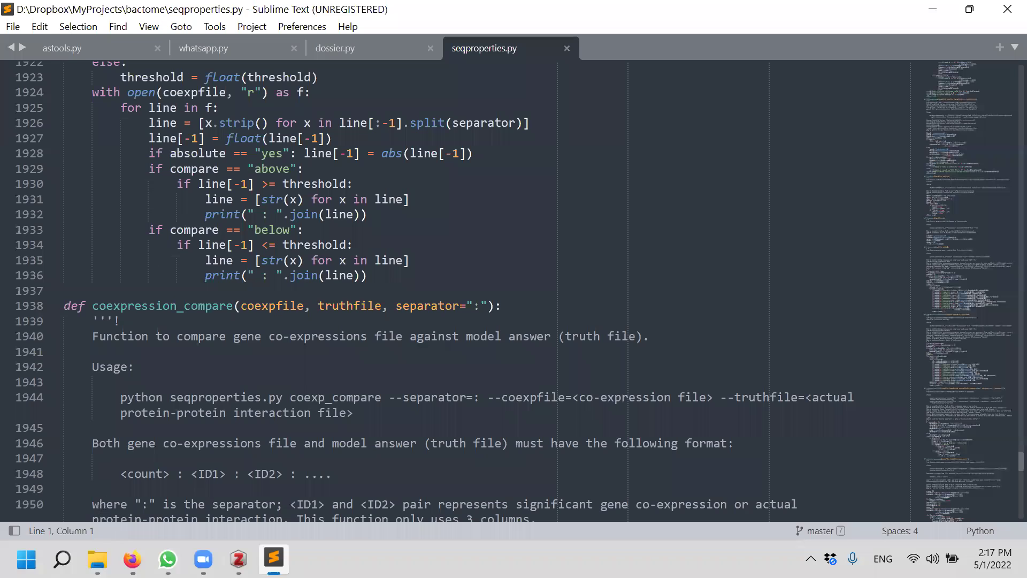
mouse_move(97, 559)
click(67, 503)
drag(176, 262, 768, 269)
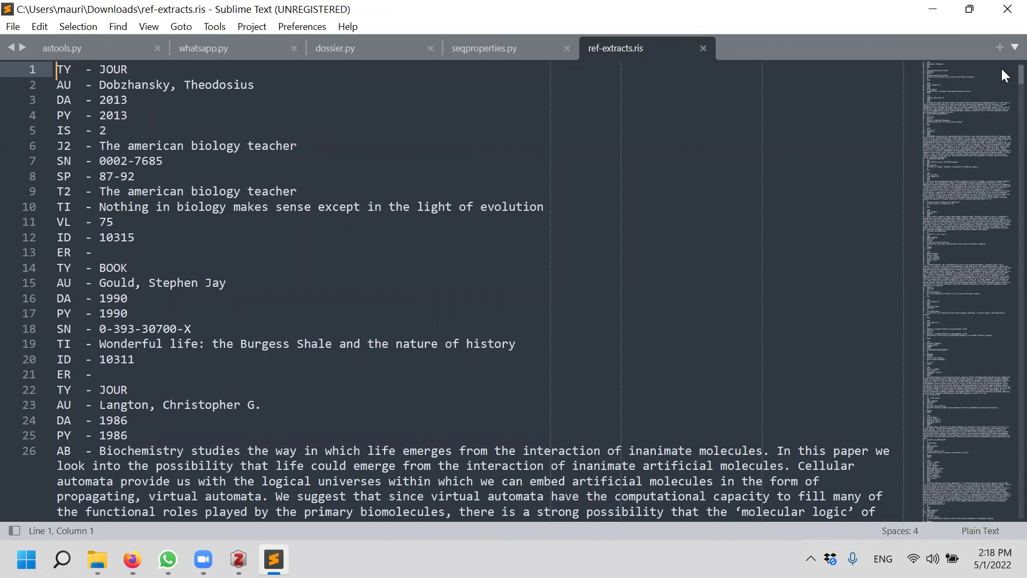
drag(1005, 78, 1005, 549)
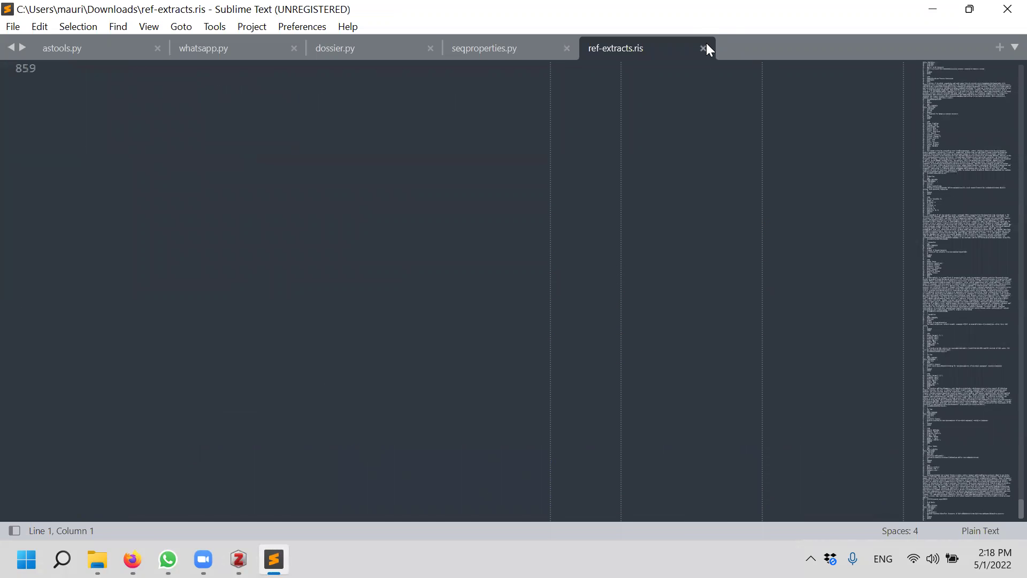
click(703, 48)
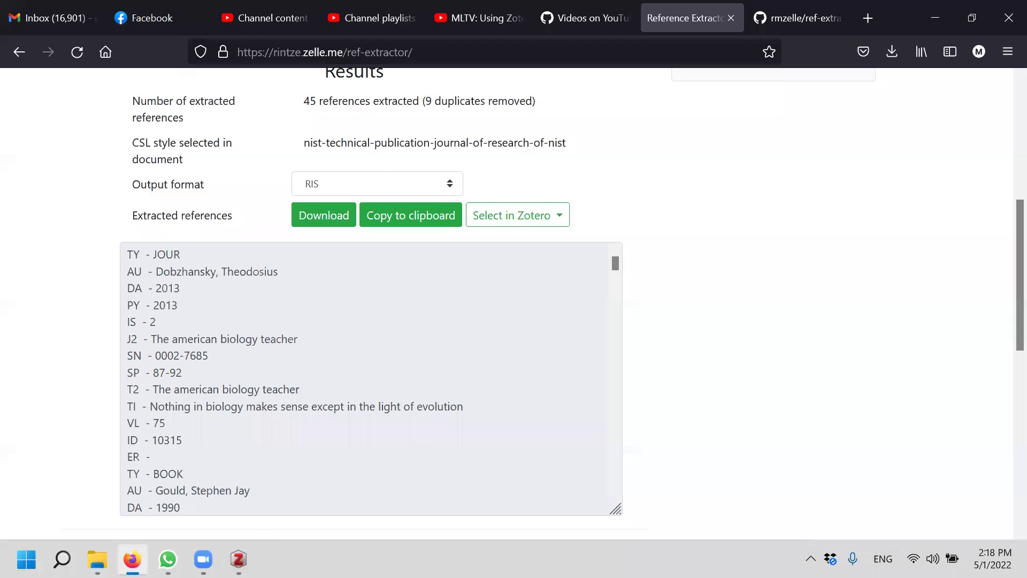
- Import ref-extracts.ris from Downloads via File > Import into a new collection, bringing in 45 items
click(238, 560)
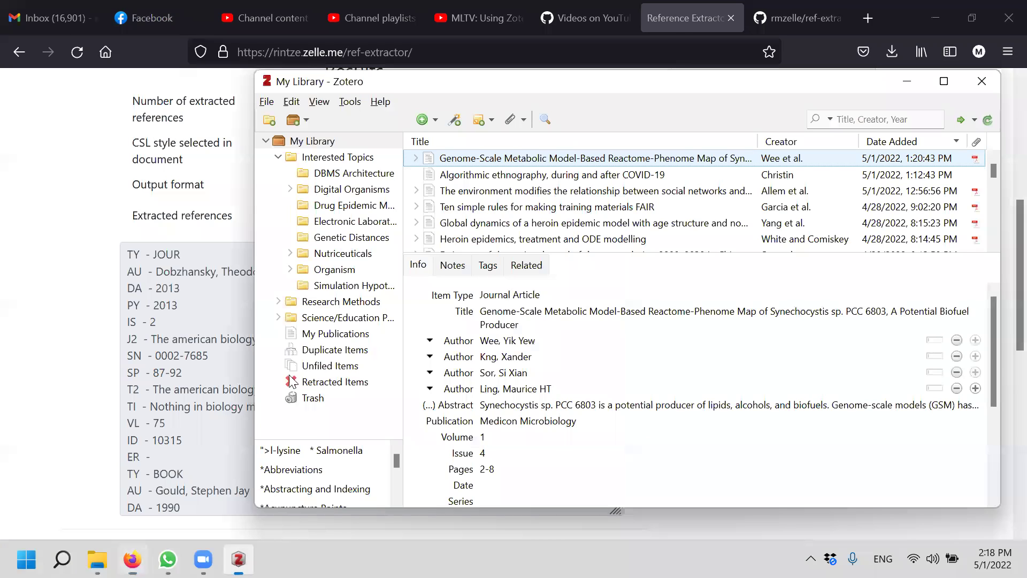
click(266, 102)
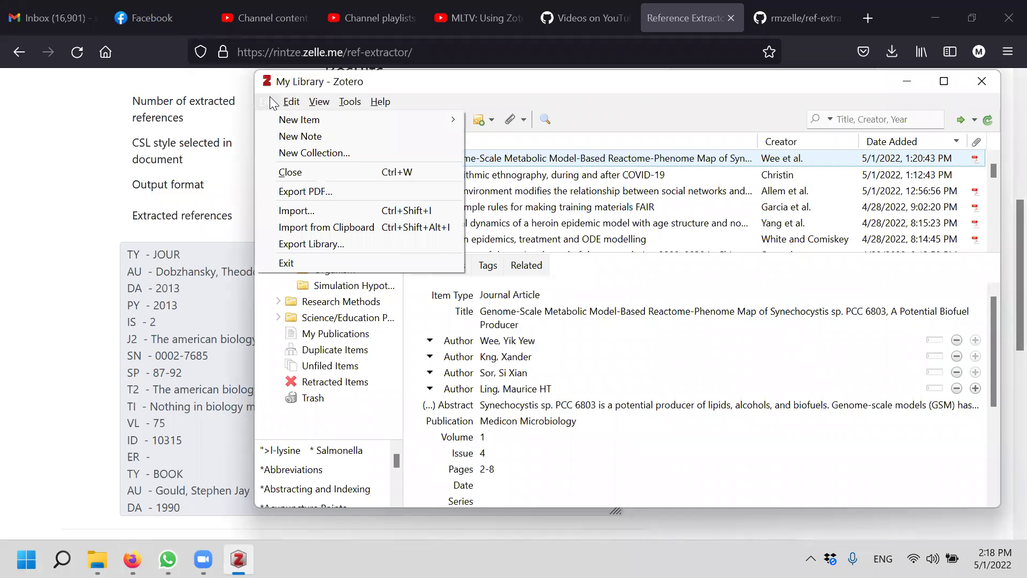
click(338, 210)
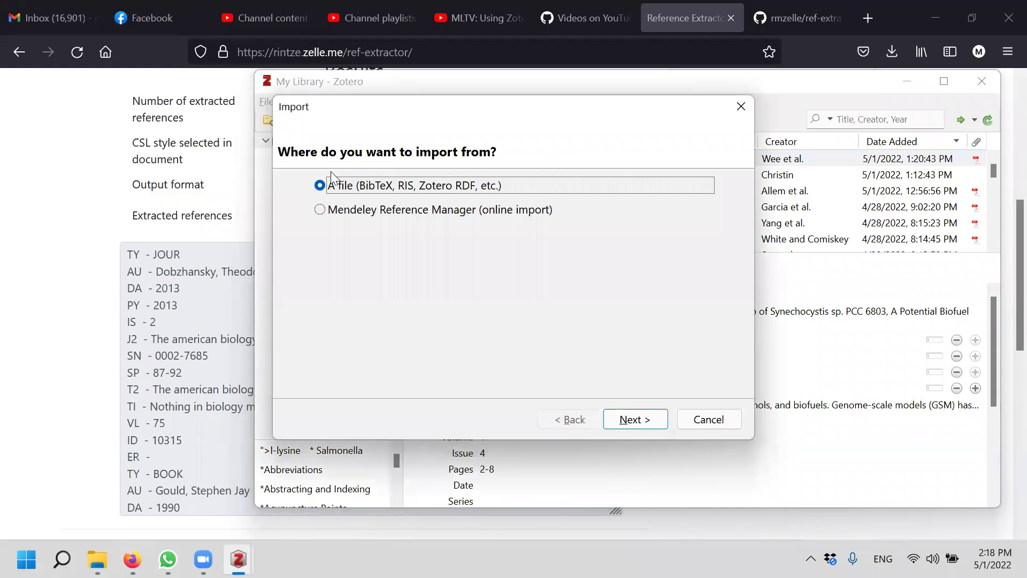
click(645, 418)
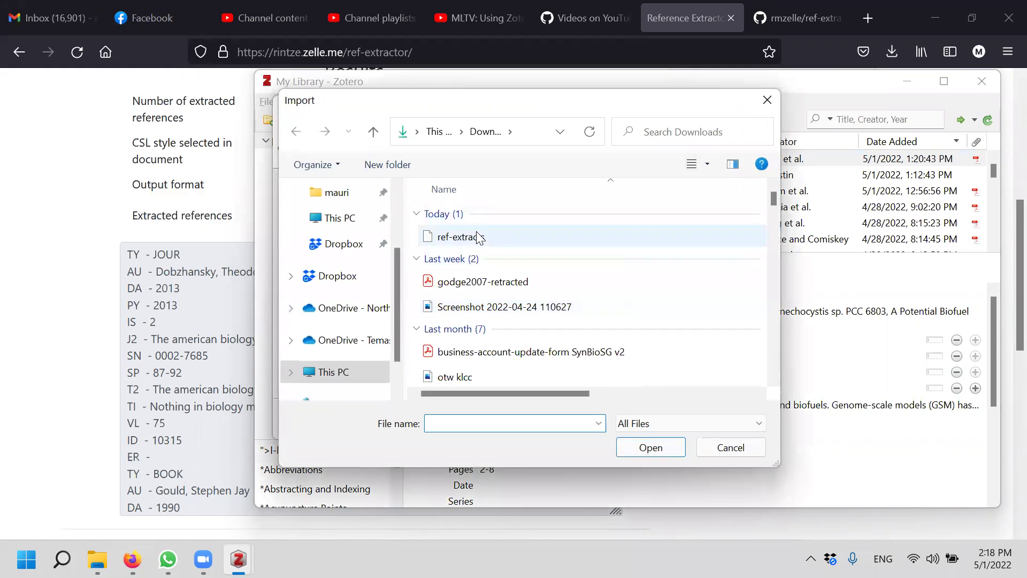
click(476, 237)
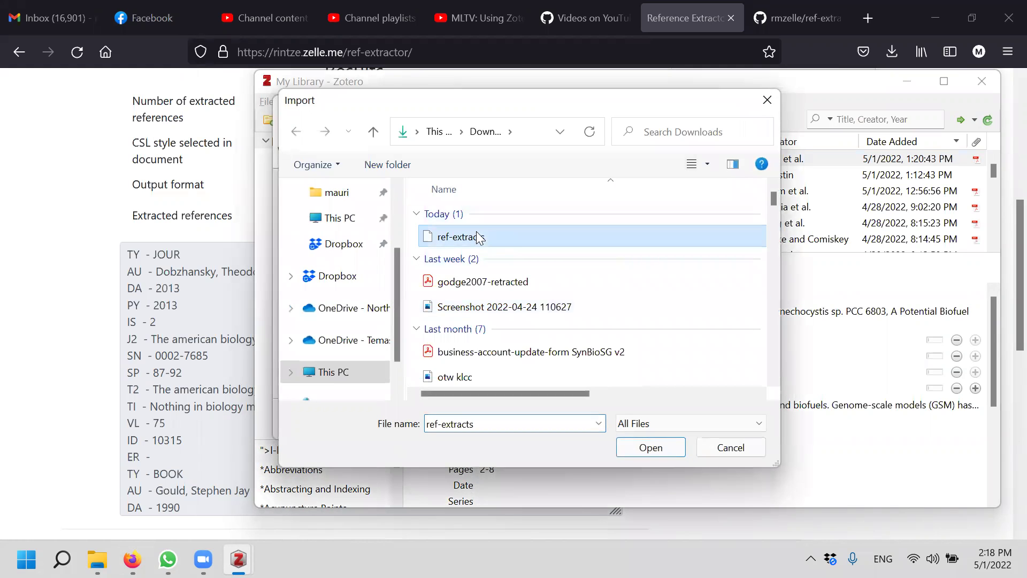
click(652, 451)
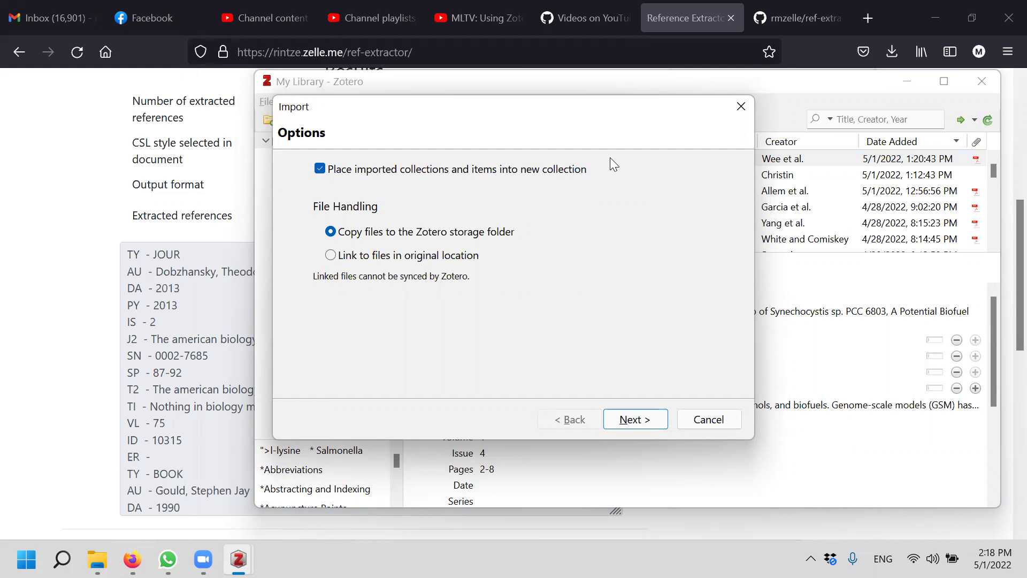
click(646, 414)
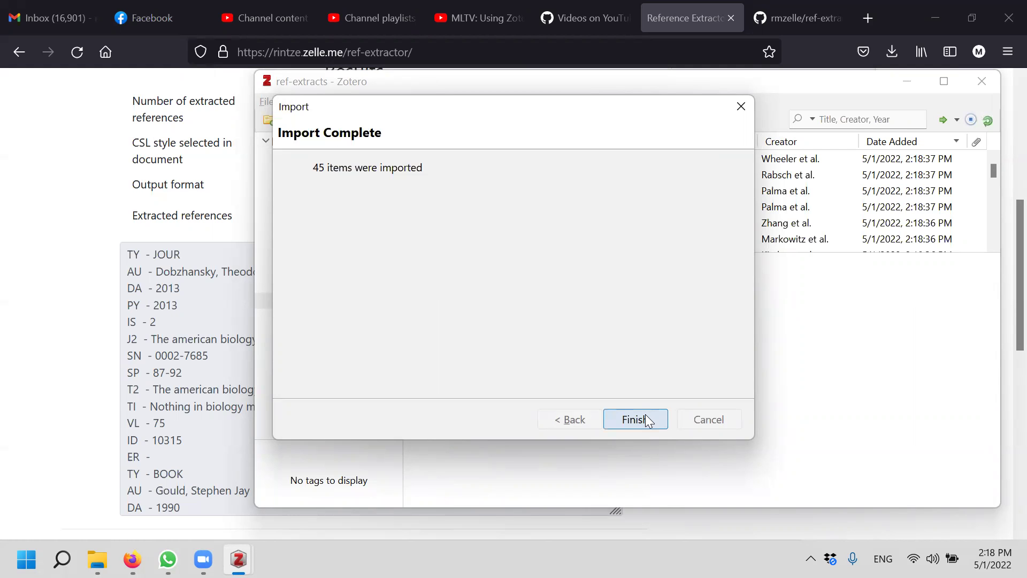
- Dismiss the 45-item import summary and rename the ref-extracts collection to Pathogenesis
click(645, 419)
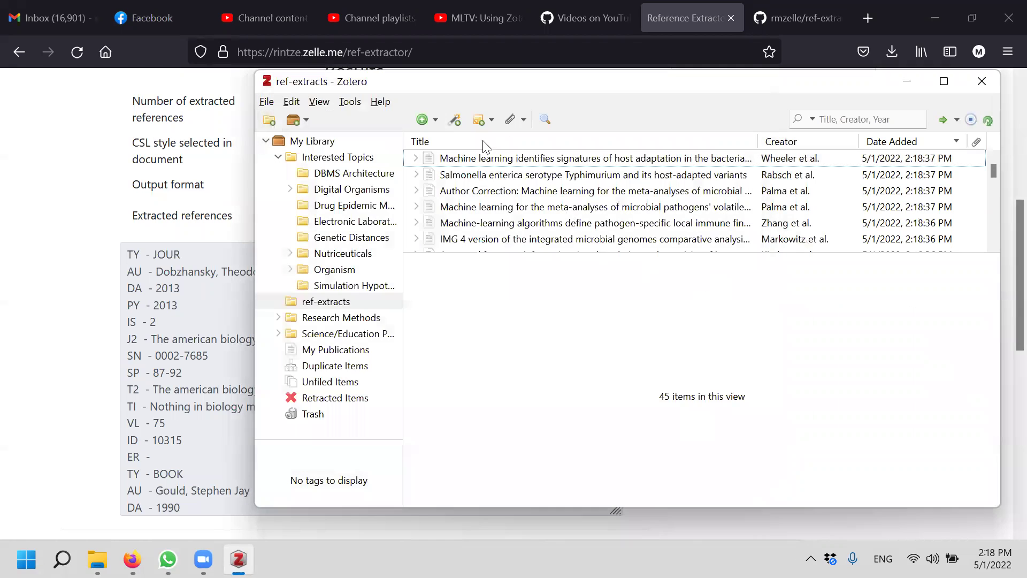
click(328, 300)
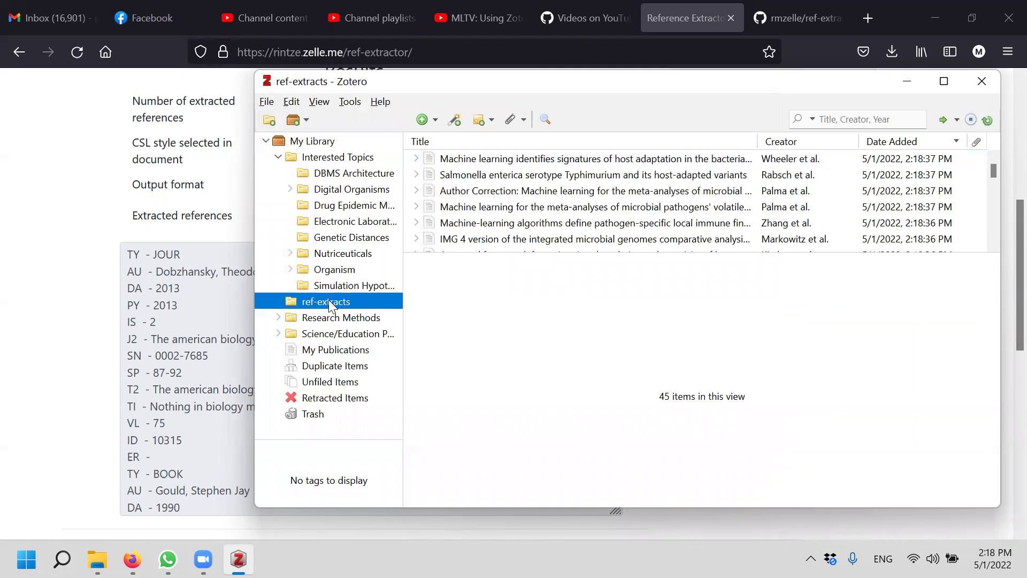
right_click(329, 301)
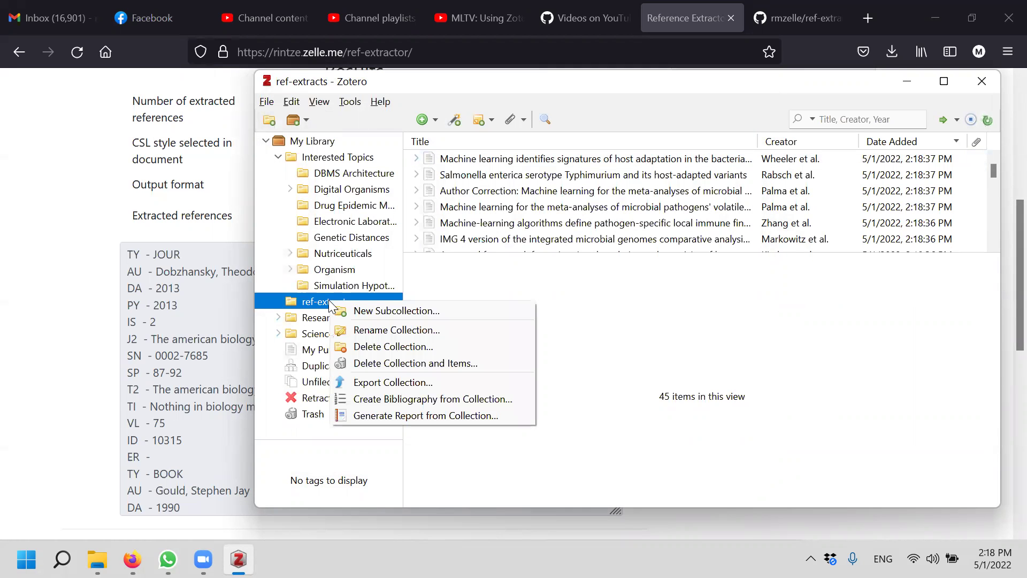
click(398, 329)
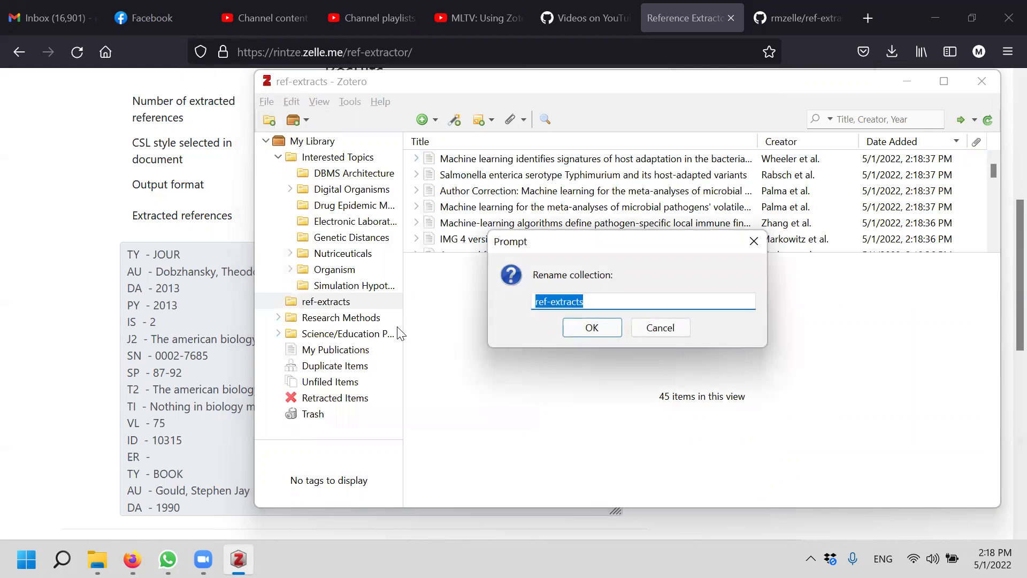
text(Pathogenesis)
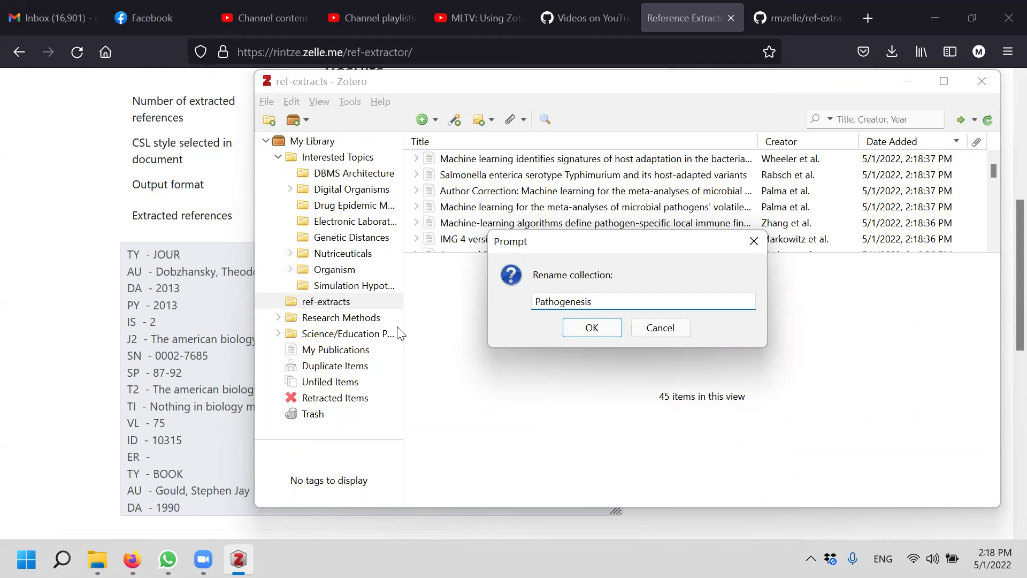
key(Return)
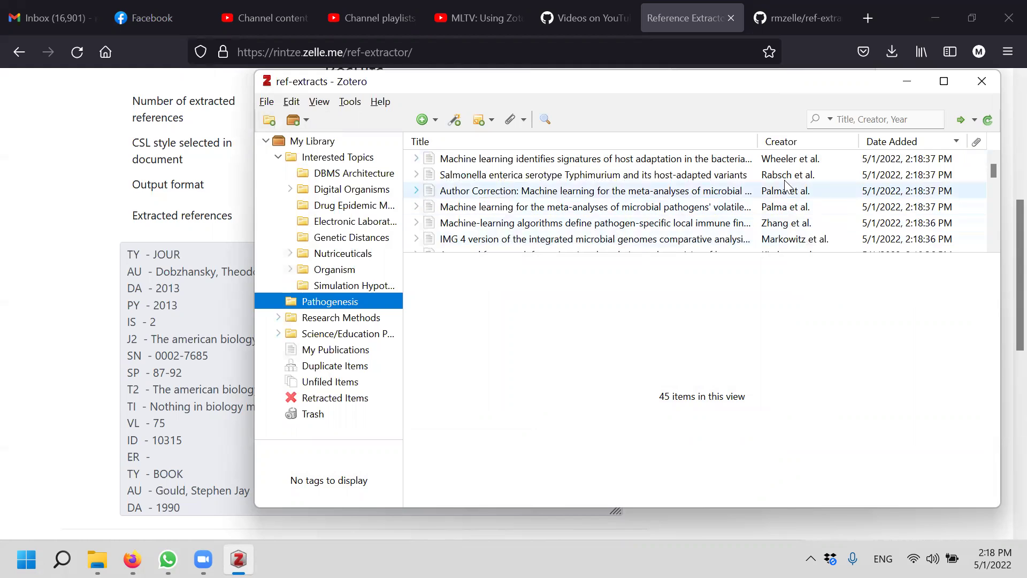
mouse_move(989, 177)
mouse_down()
mouse_move(995, 285)
mouse_move(1001, 169)
mouse_up()
scroll(470, 169, up, 5)
- Check imported references in My Library, including the 2013 biology teacher article, then return to Reference Extractor in Firefox
click(368, 139)
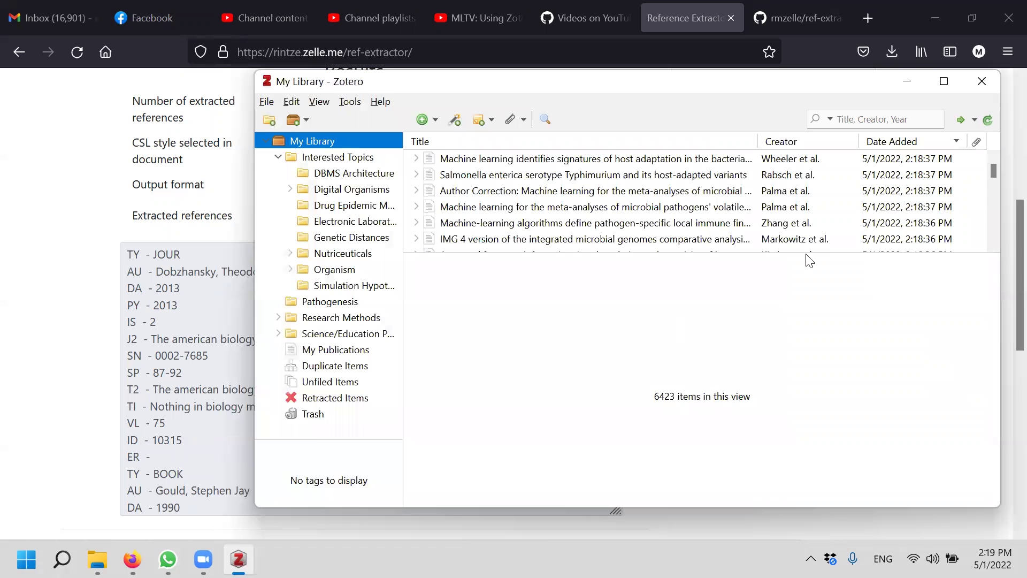
click(952, 193)
click(646, 160)
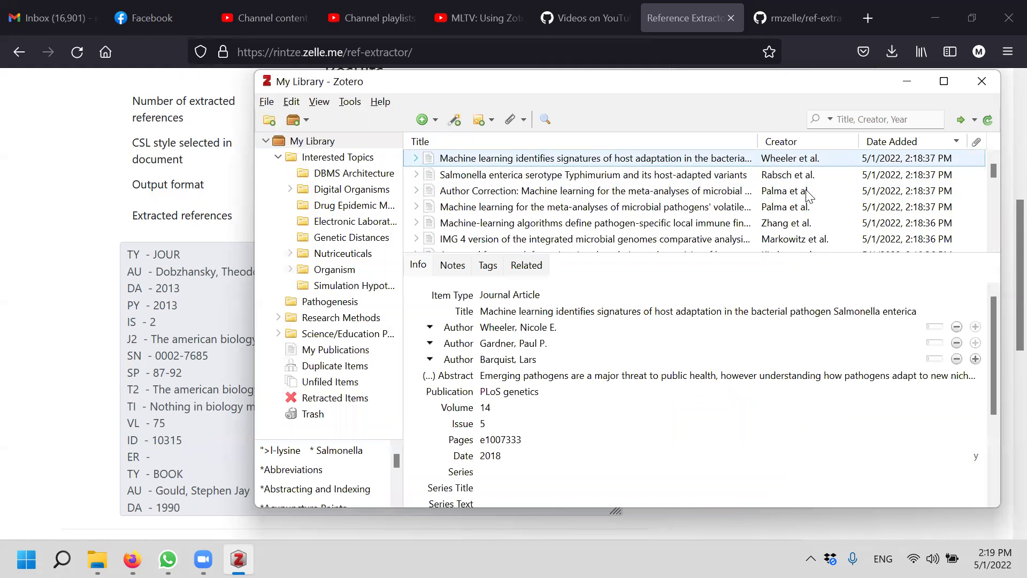
scroll(901, 214, down, 20)
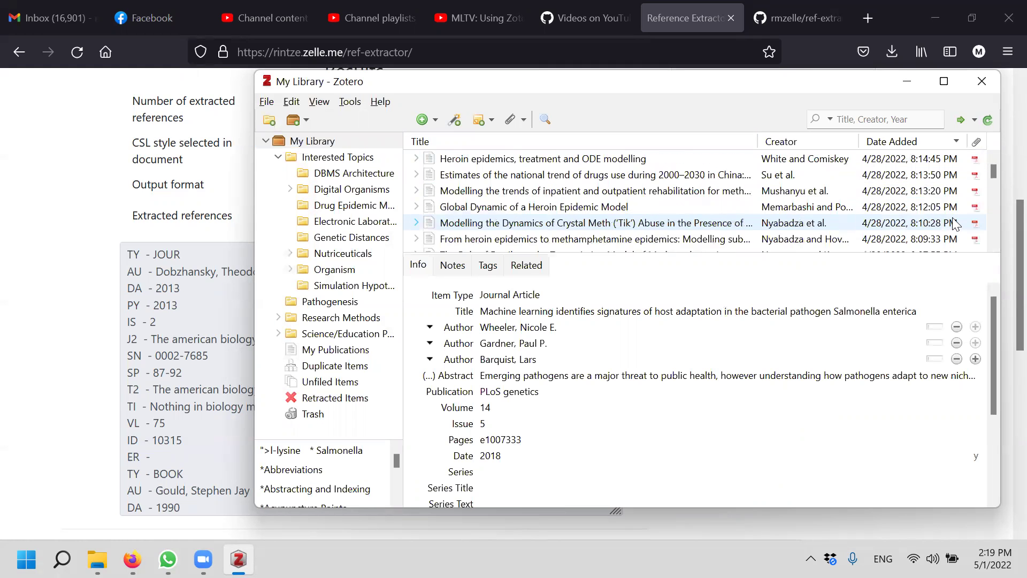
scroll(955, 223, up, 15)
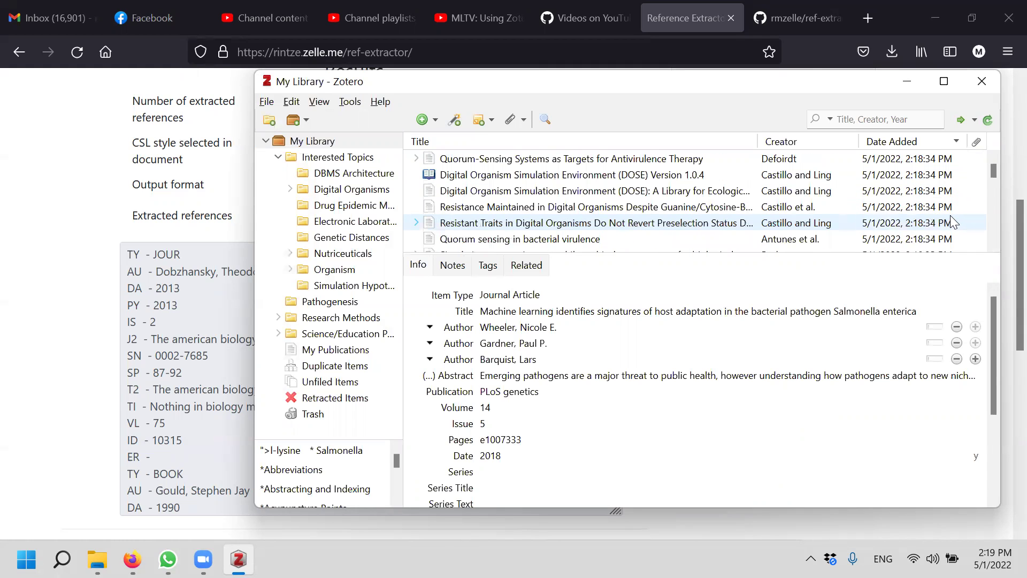
scroll(799, 187, up, 2)
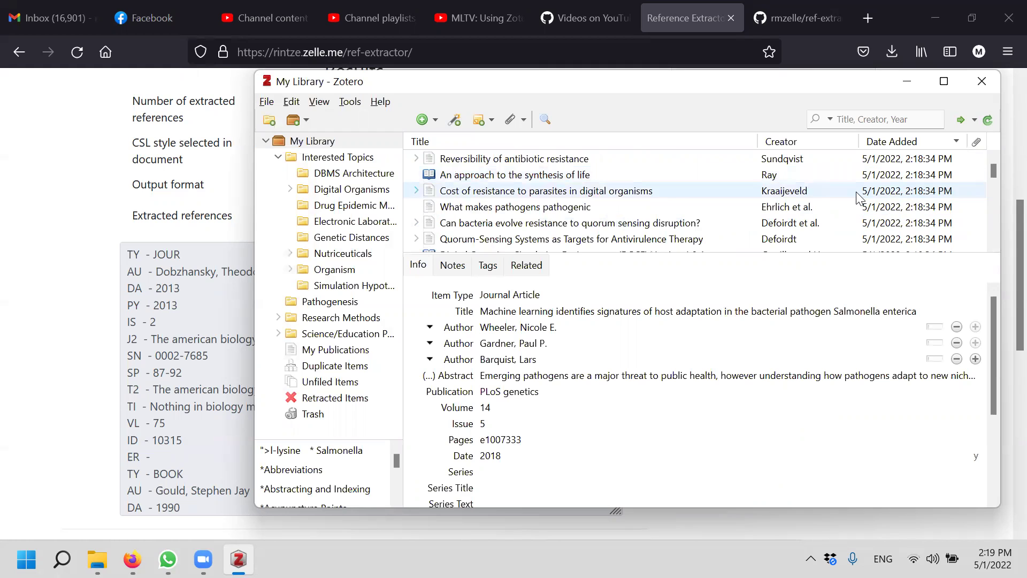
scroll(859, 198, down, 8)
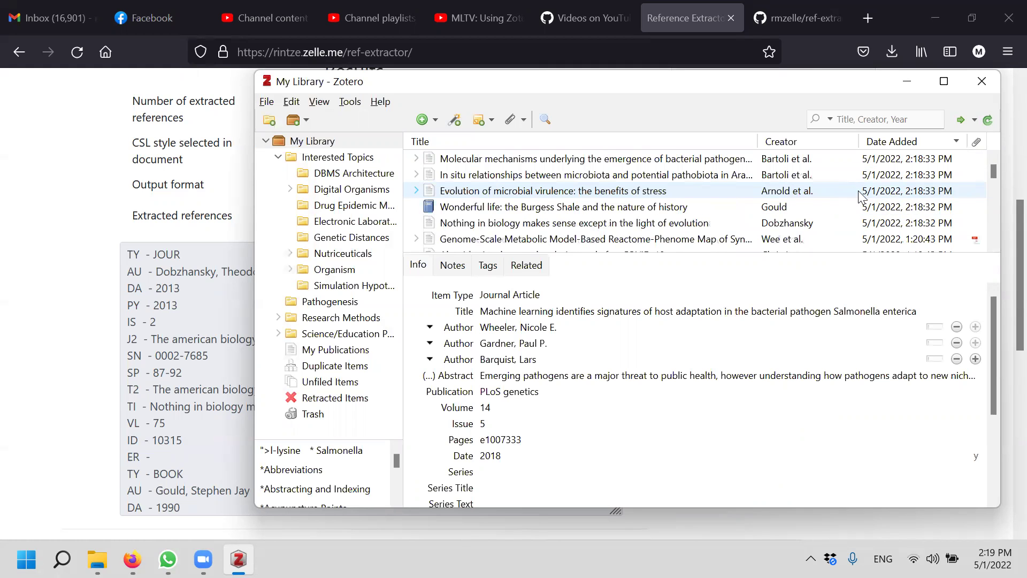
click(735, 225)
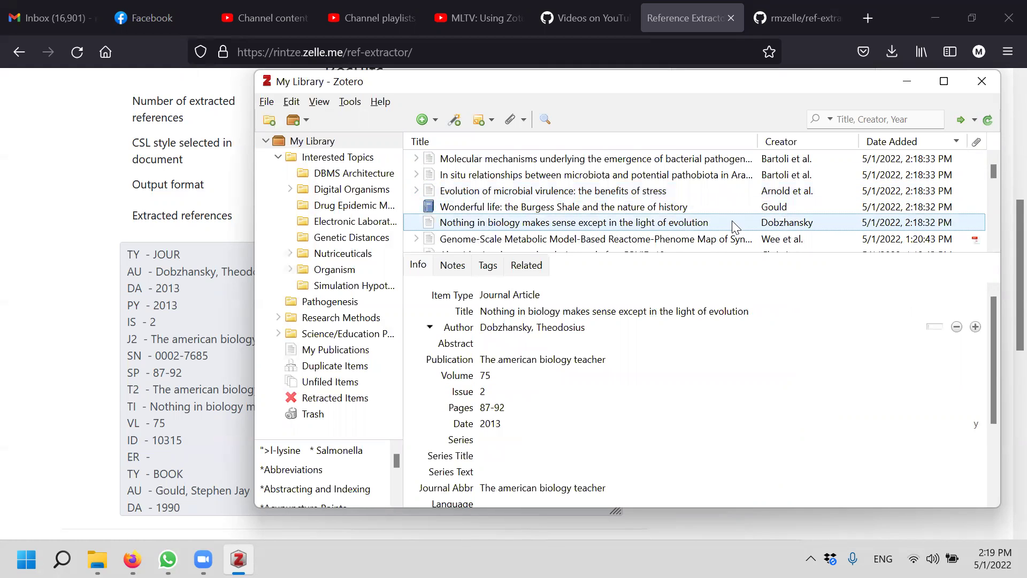
click(6, 415)
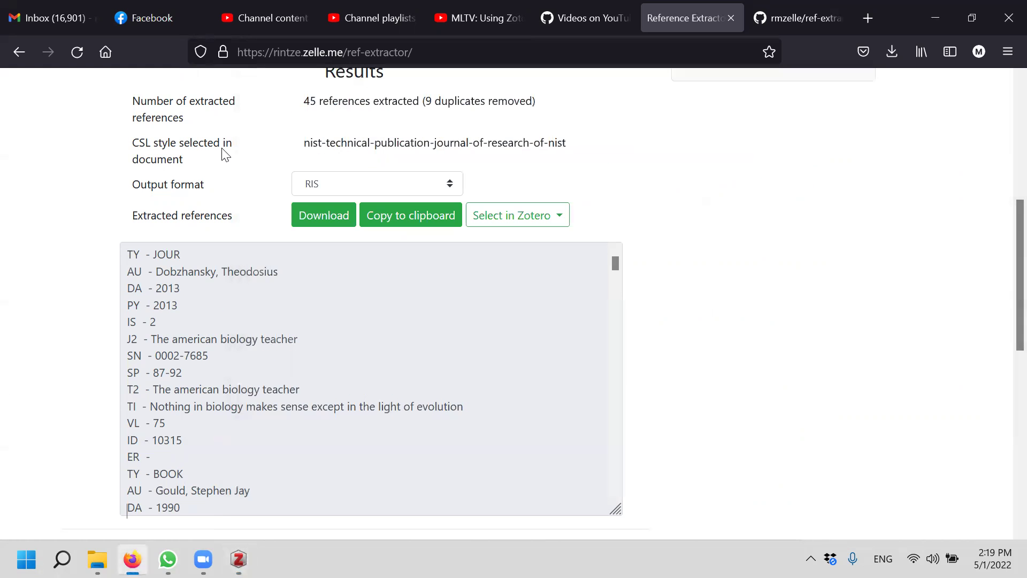